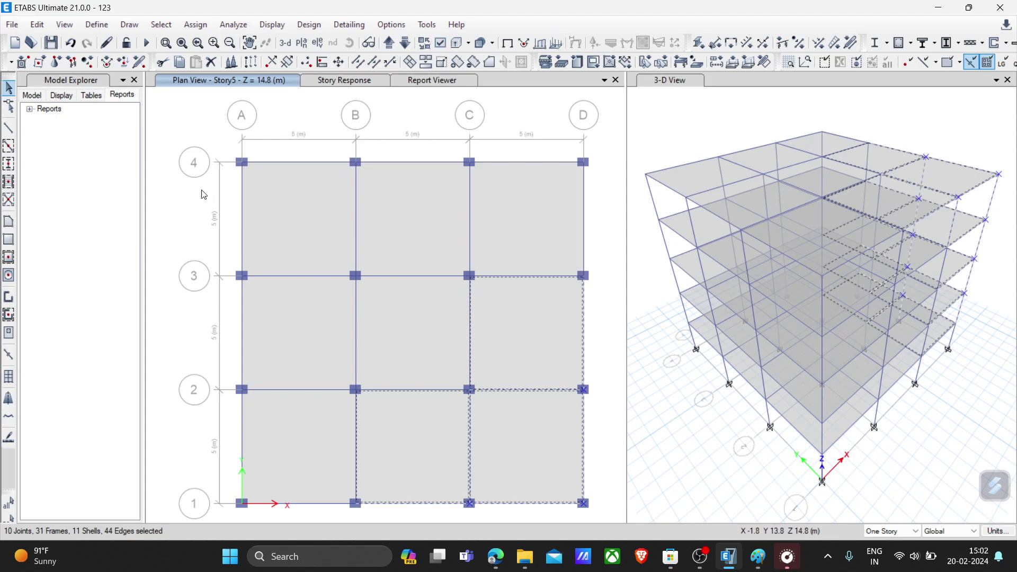
# - Open the response spectrum function definitions
pyautogui.click(97, 27)
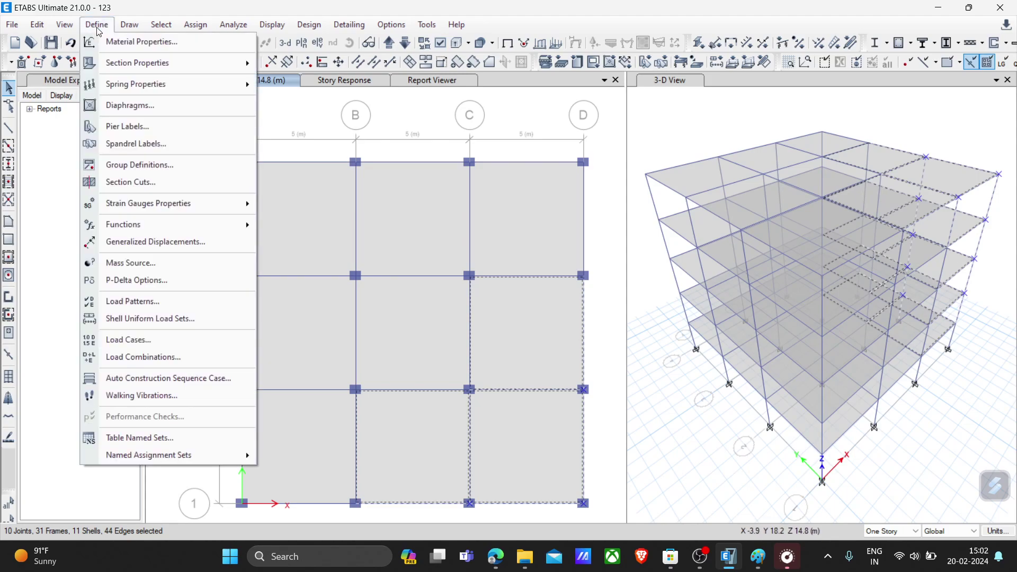
pyautogui.moveTo(154, 224)
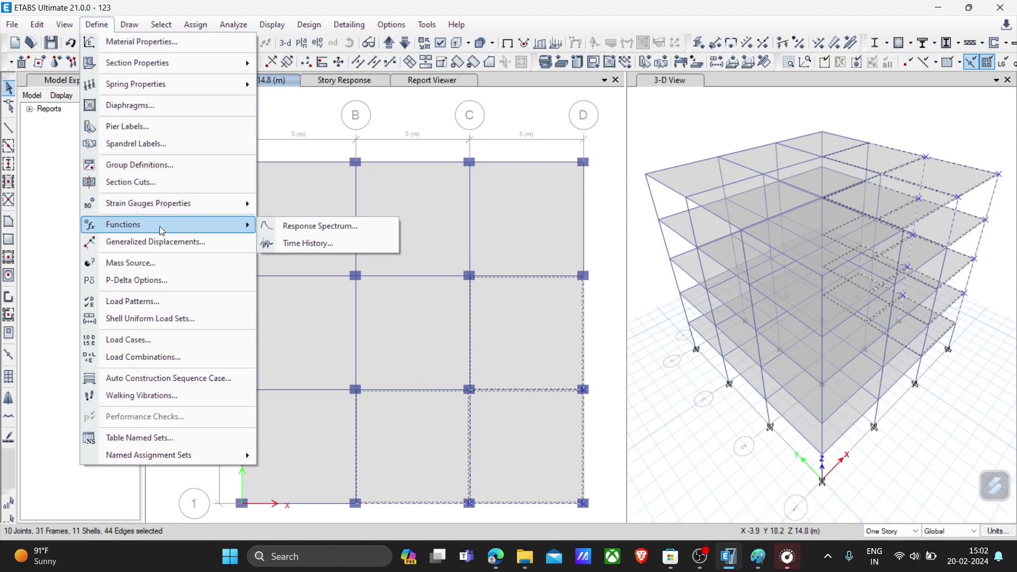
pyautogui.click(351, 227)
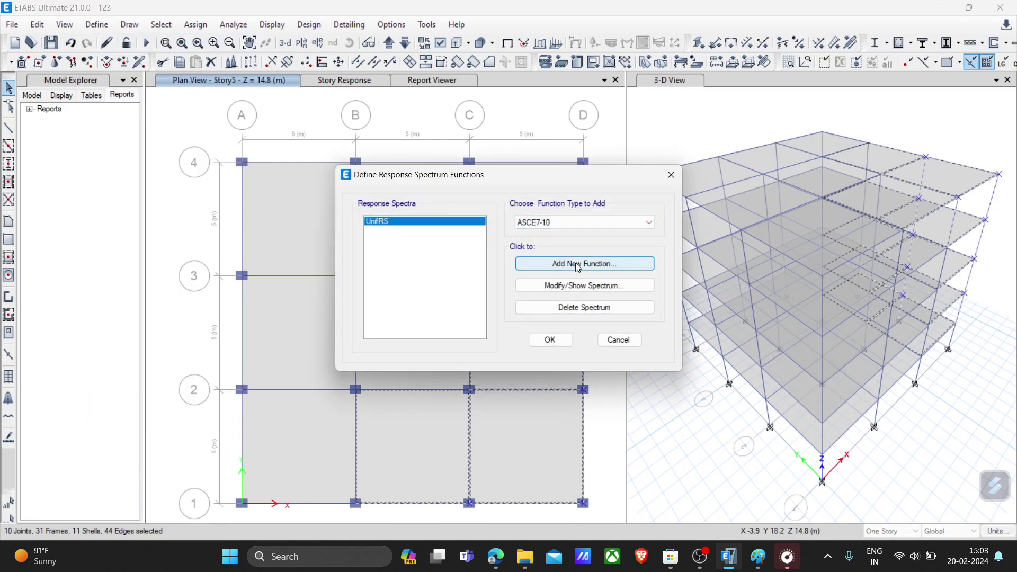
pyautogui.click(538, 265)
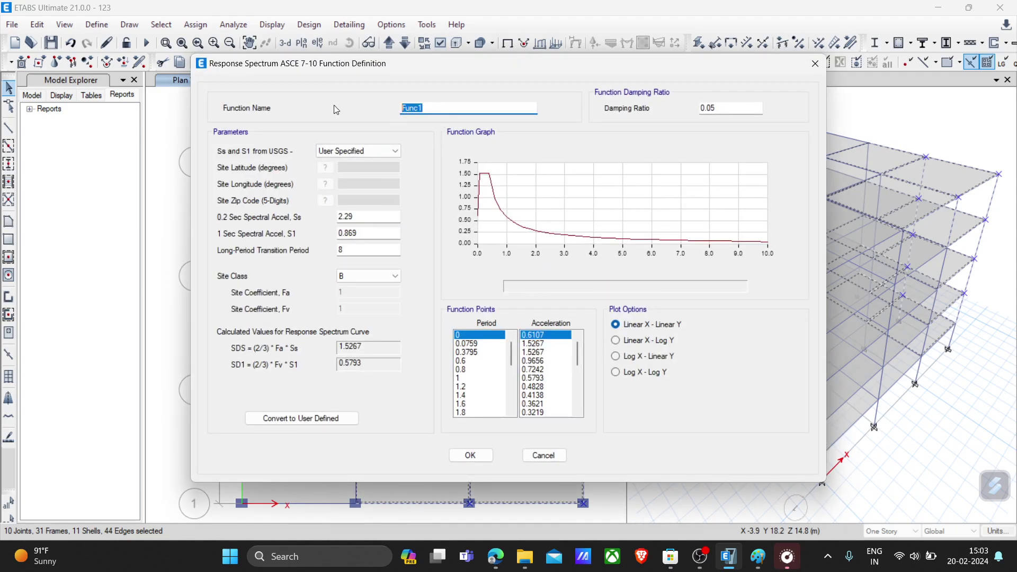
pyautogui.write('RESP')
pyautogui.moveTo(731, 109); pyautogui.dragTo(660, 107)
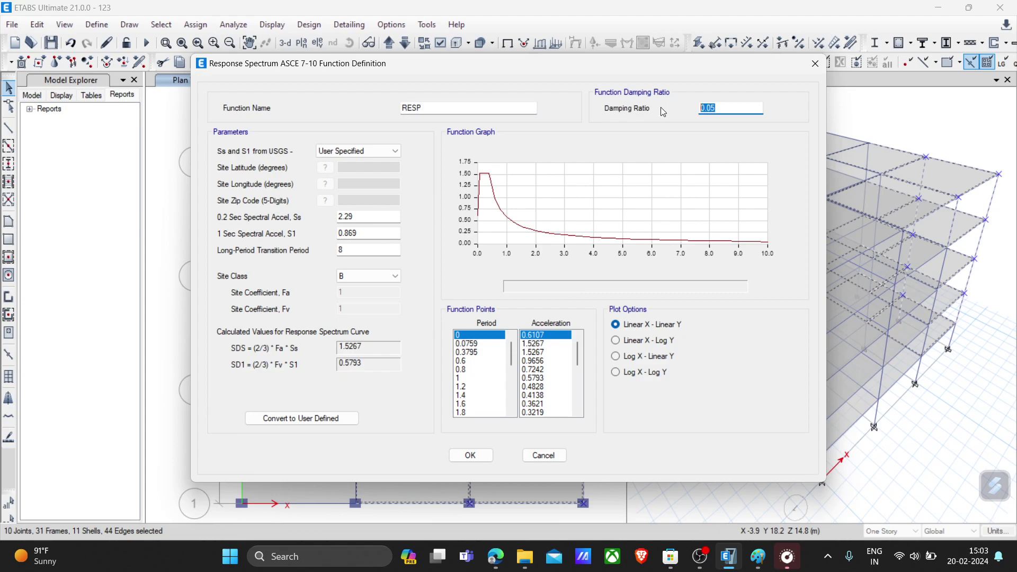
pyautogui.click(383, 153)
pyautogui.click(392, 180)
pyautogui.click(338, 152)
pyautogui.click(338, 152)
pyautogui.click(545, 455)
# - Add an IS 1893:2016 response spectrum function named RESP with seismic zone II
pyautogui.click(561, 226)
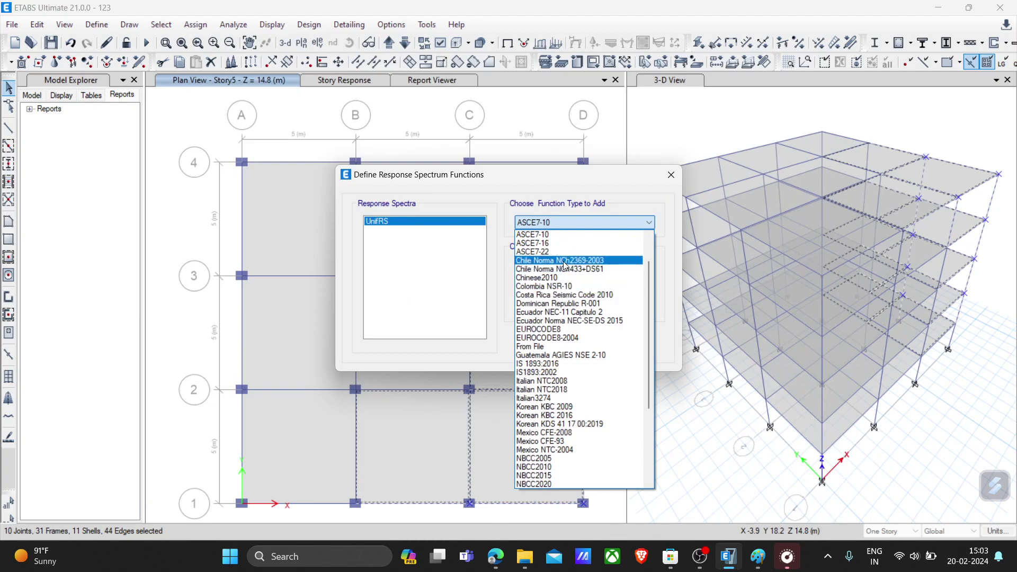
pyautogui.click(557, 364)
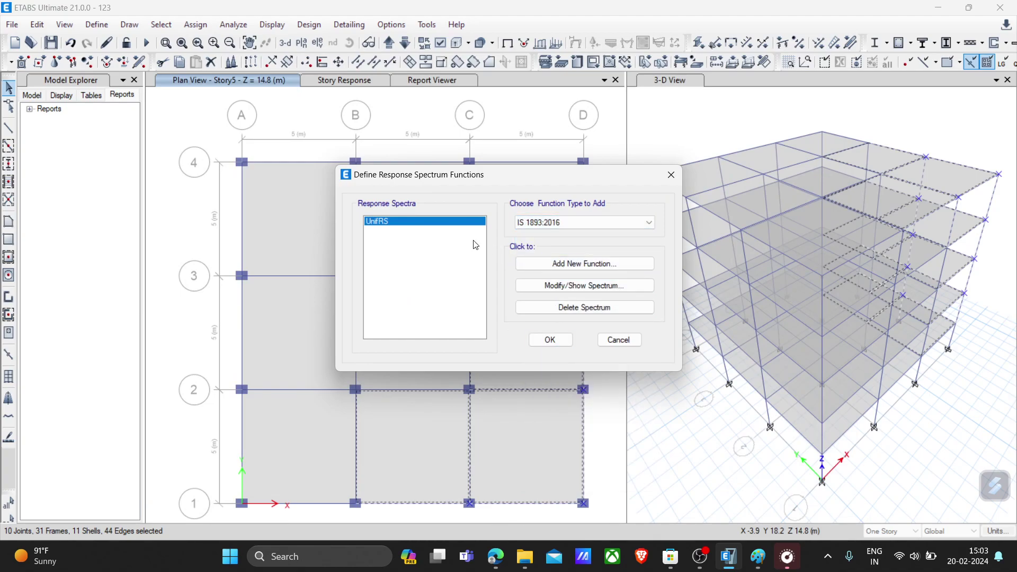
pyautogui.click(604, 264)
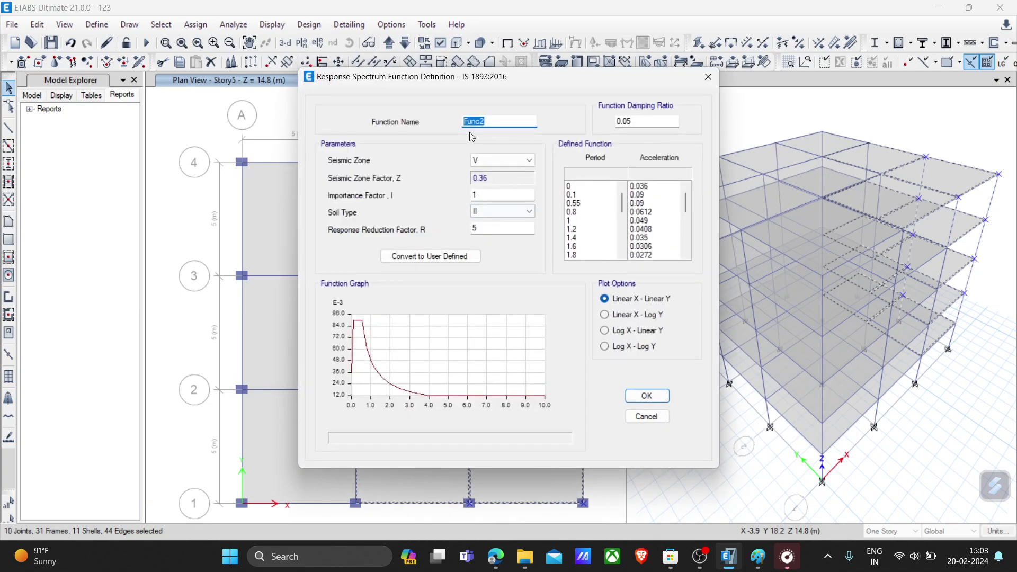
pyautogui.write('R')
pyautogui.click(506, 160)
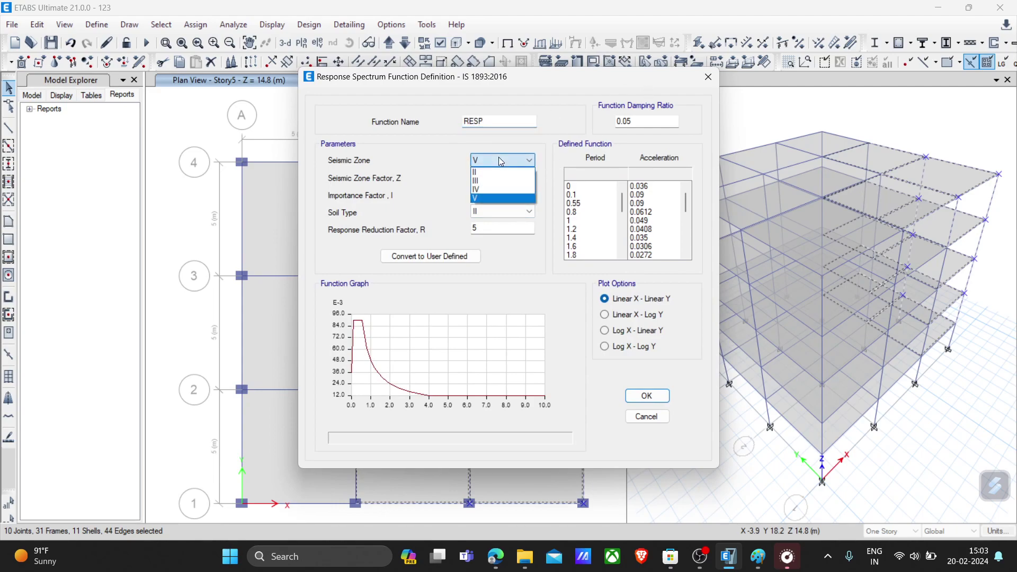
pyautogui.click(477, 173)
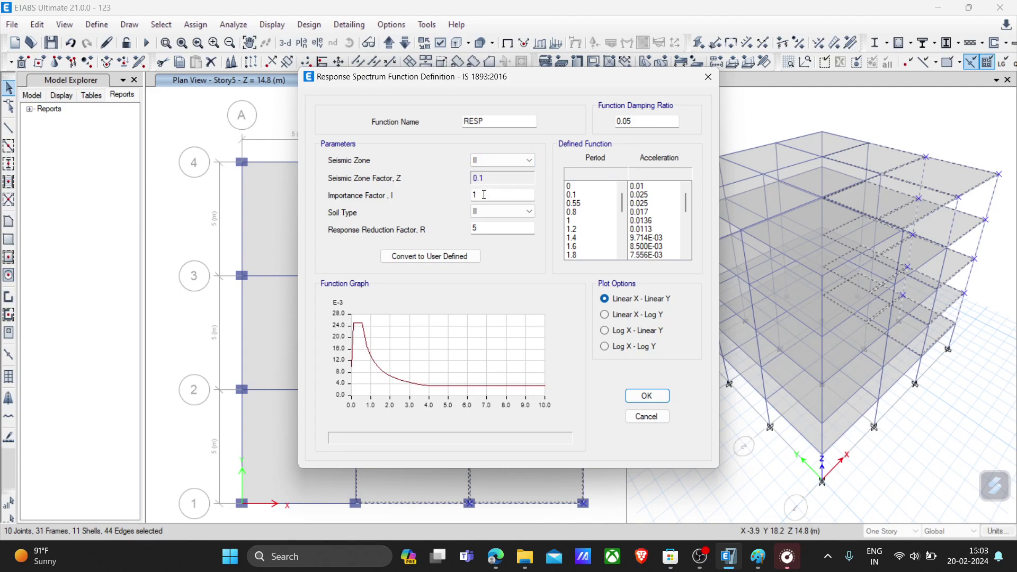
# - Set the function's importance factor to 1.2 and response reduction factor to 3, and accept the response spectrum definitions
pyautogui.click(500, 198)
pyautogui.press('Tab')
pyautogui.press('Tab')
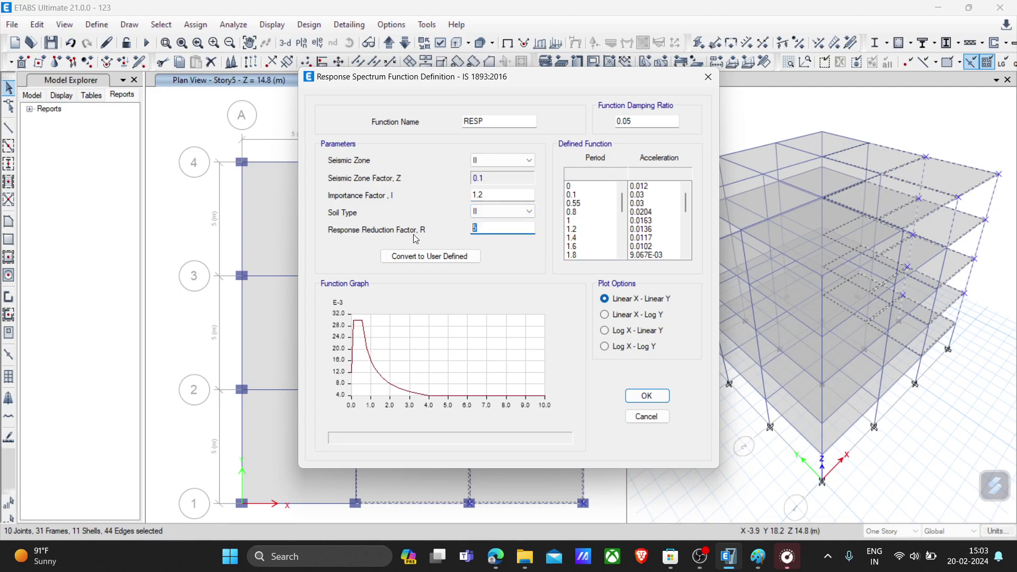
pyautogui.write('3')
pyautogui.click(654, 399)
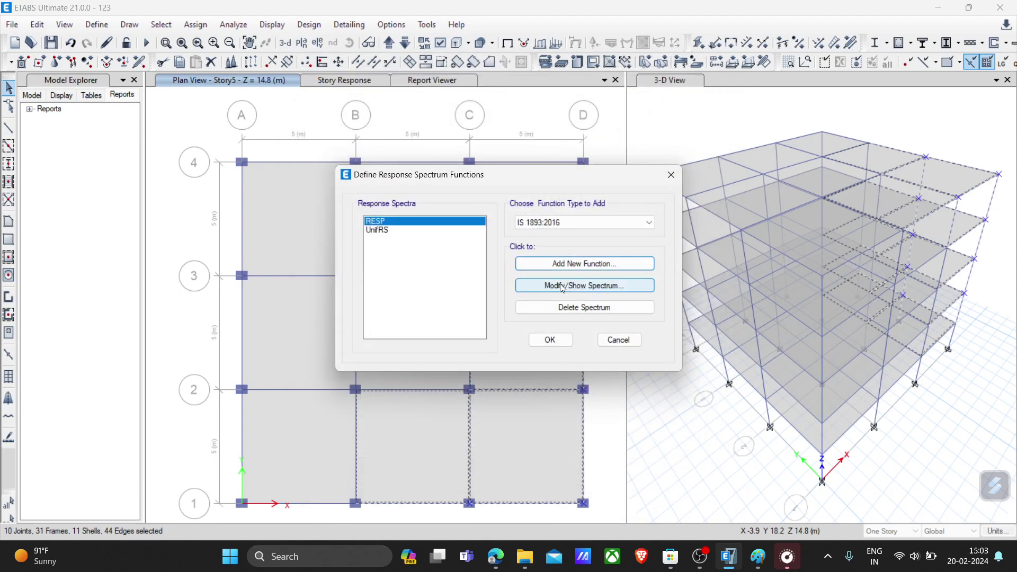
pyautogui.click(551, 342)
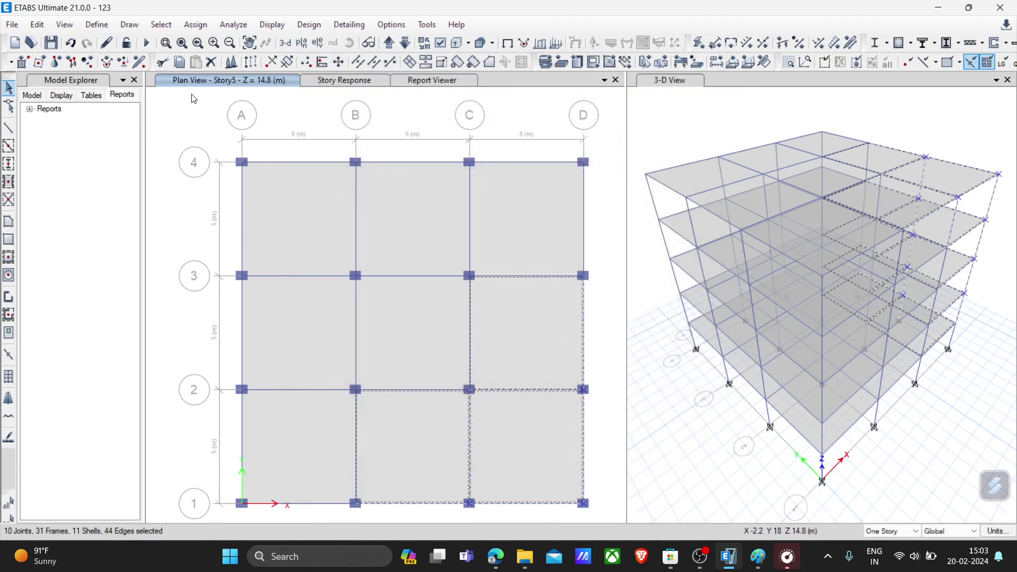
pyautogui.click(97, 25)
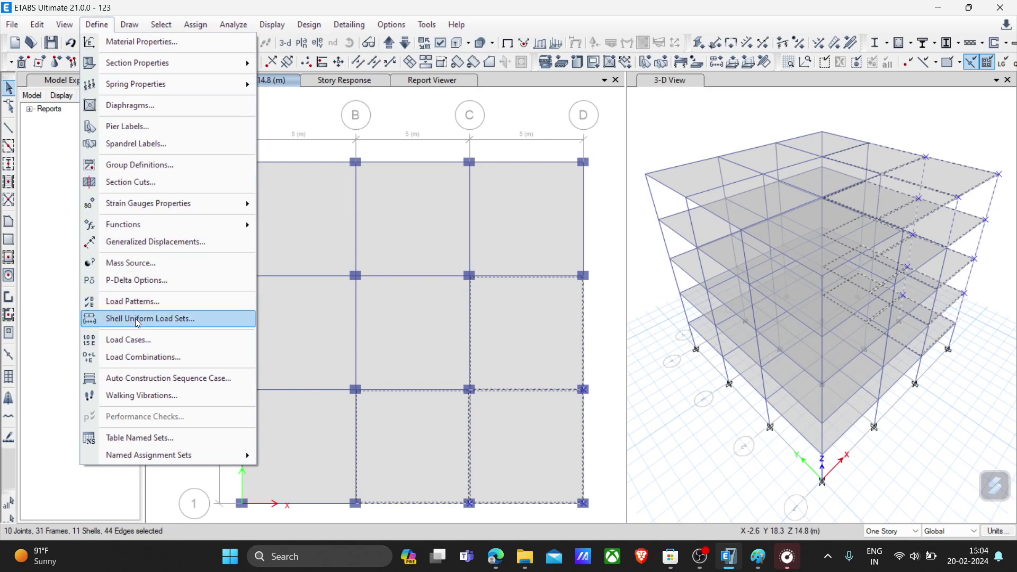
pyautogui.click(138, 338)
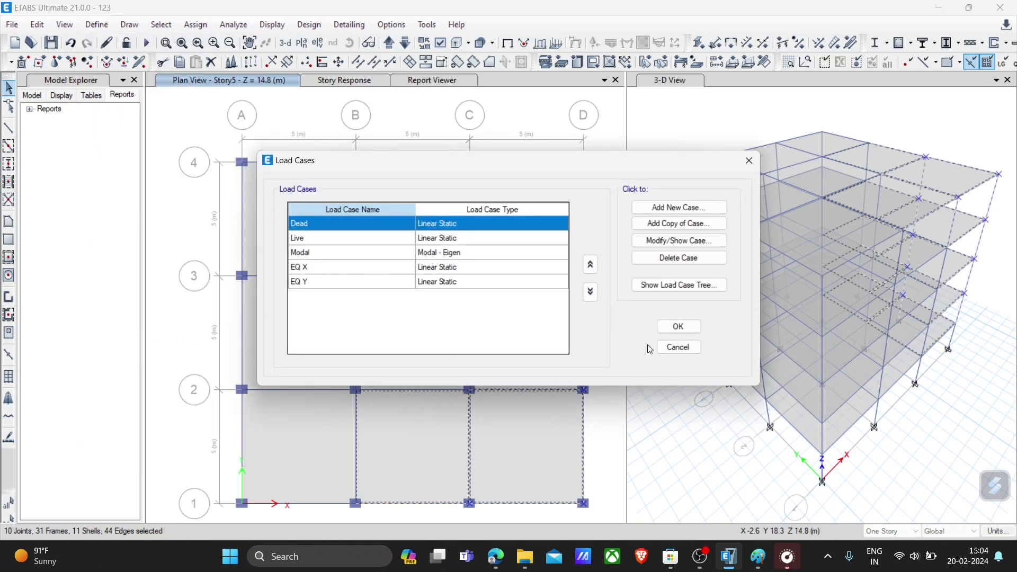
pyautogui.click(676, 348)
# - Add two seismic load patterns named RESP X and RESP Y with the IS 1893:2016 auto lateral load
pyautogui.click(92, 28)
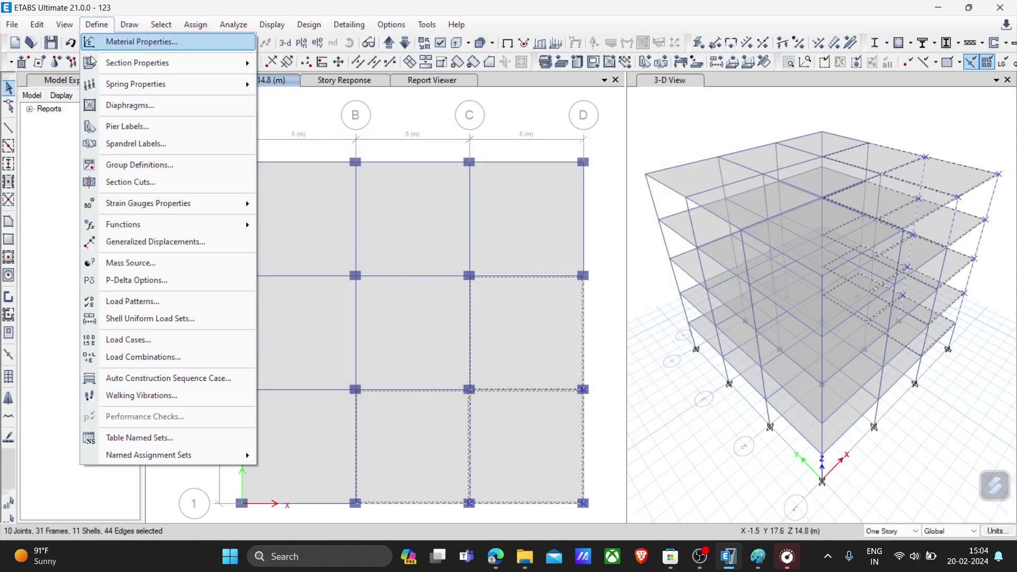
pyautogui.click(119, 303)
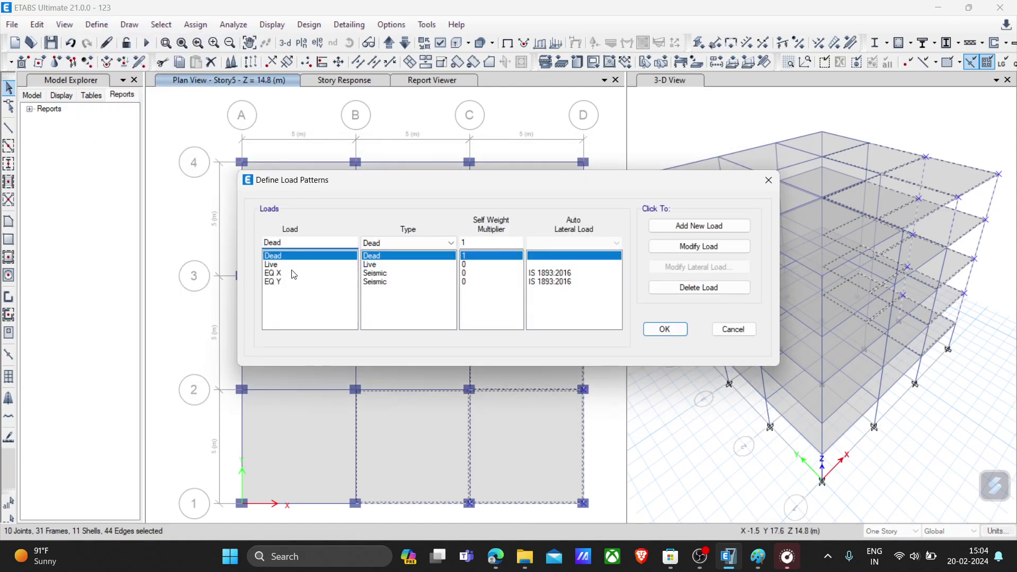
pyautogui.doubleClick(290, 242)
pyautogui.write("RESP X'")
pyautogui.click(368, 242)
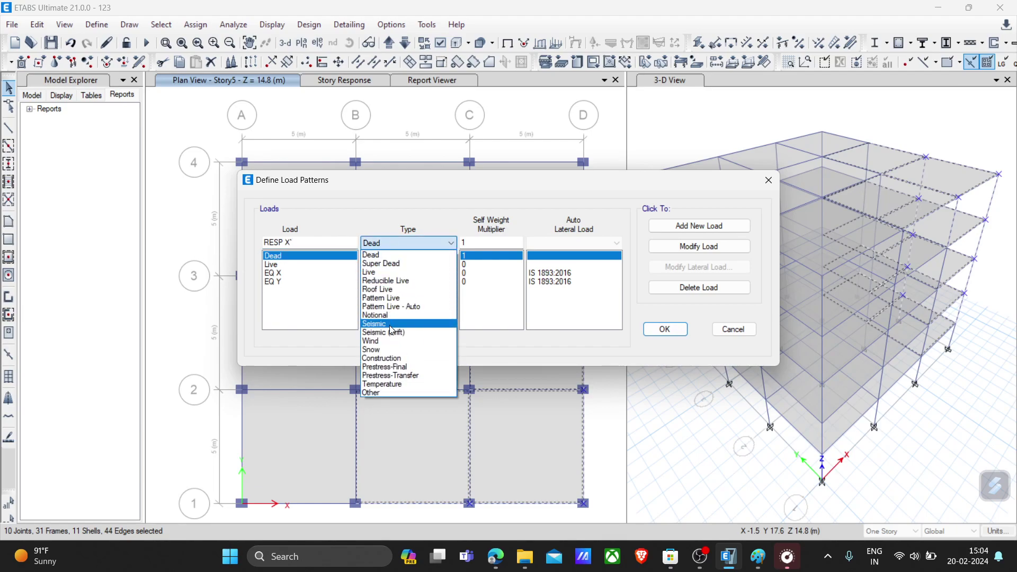
pyautogui.click(390, 325)
pyautogui.click(583, 243)
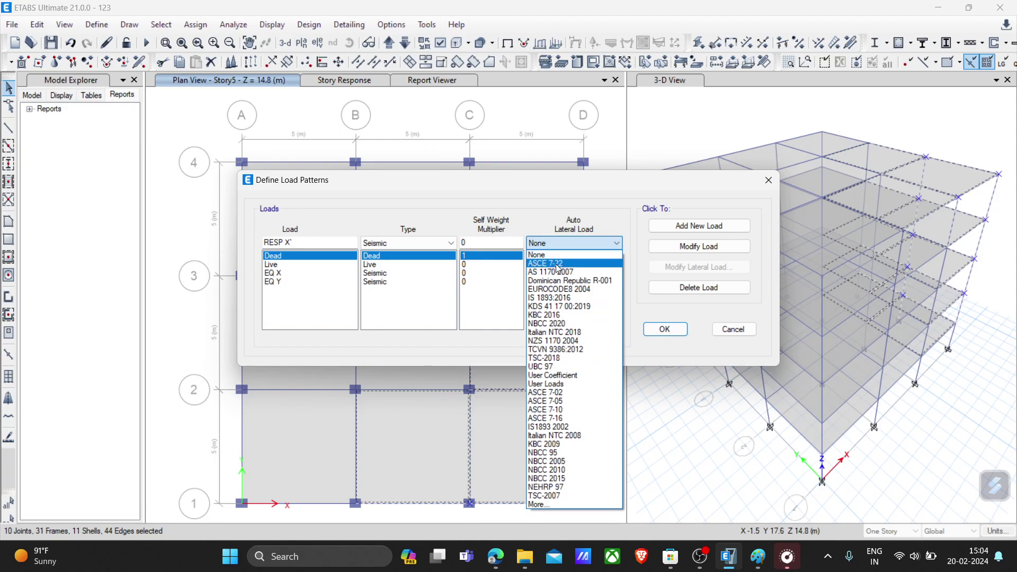
pyautogui.click(566, 297)
pyautogui.click(313, 243)
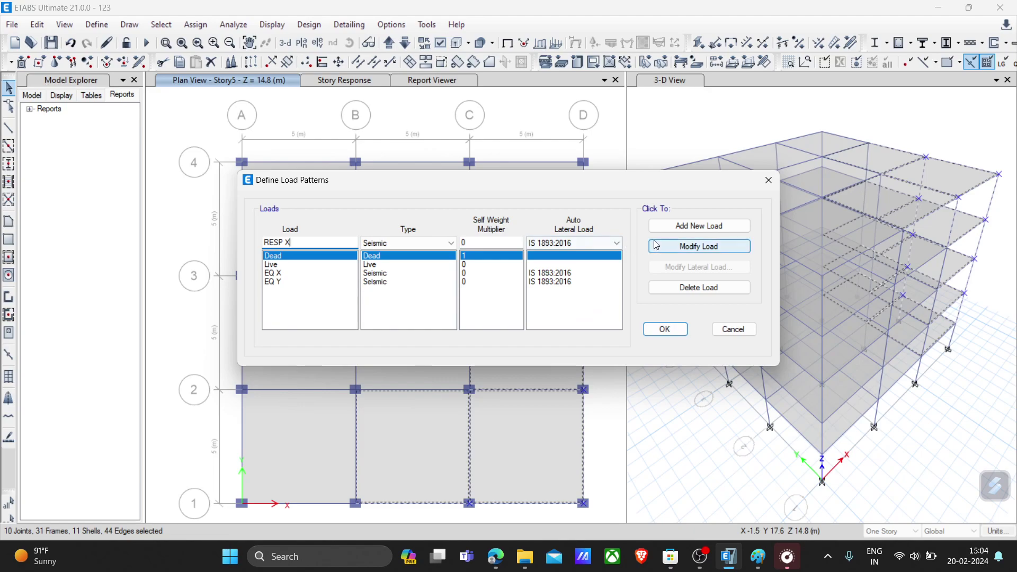
pyautogui.click(707, 233)
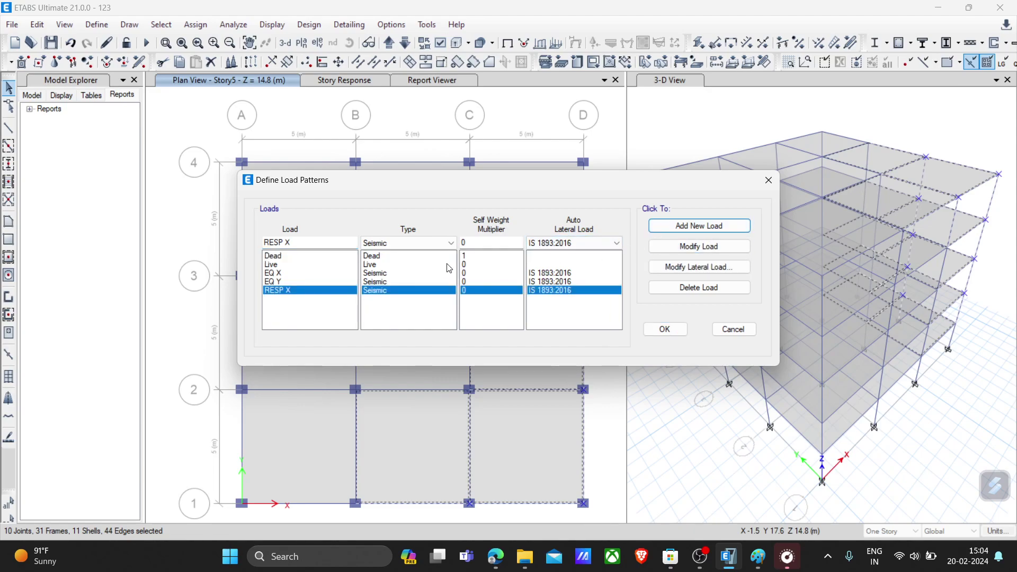
pyautogui.click(306, 241)
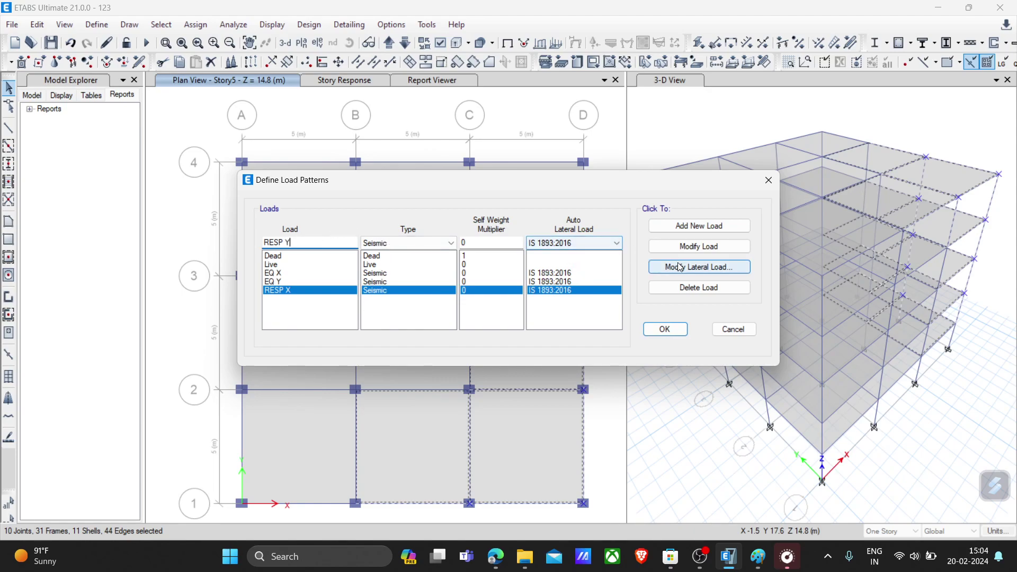
pyautogui.click(696, 227)
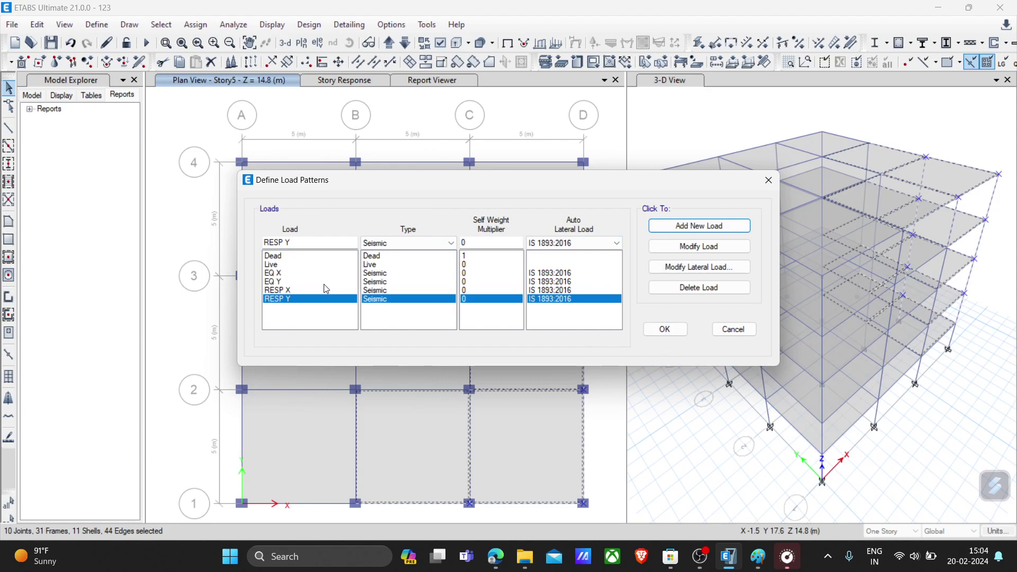
# - Try to delete the EQ X load pattern, decline the deletion, and accept the load pattern definitions
pyautogui.click(272, 273)
pyautogui.click(695, 287)
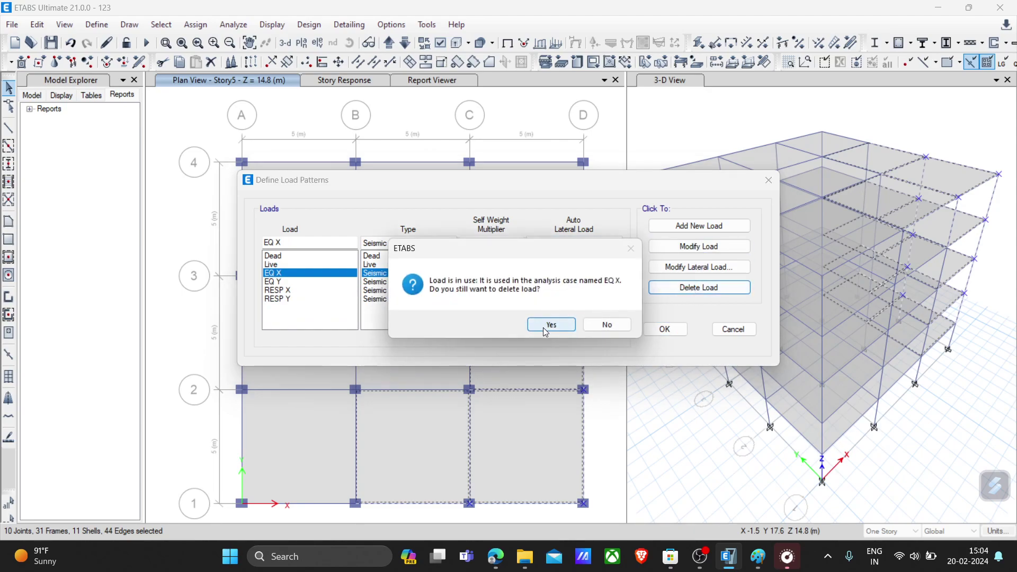
pyautogui.click(606, 324)
pyautogui.click(660, 331)
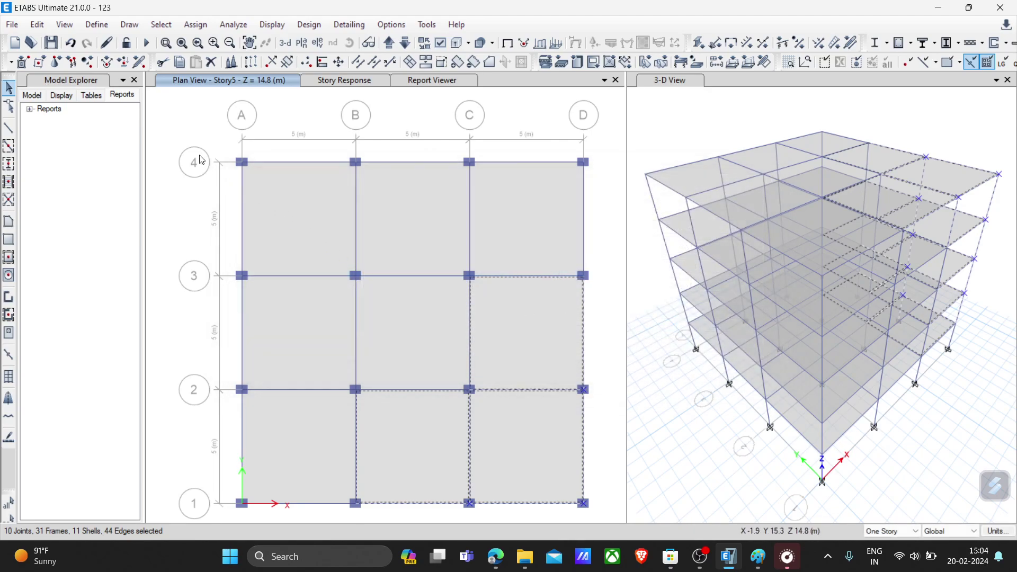
# - Examine the load combinations and the list of load cases without changing them
pyautogui.click(90, 26)
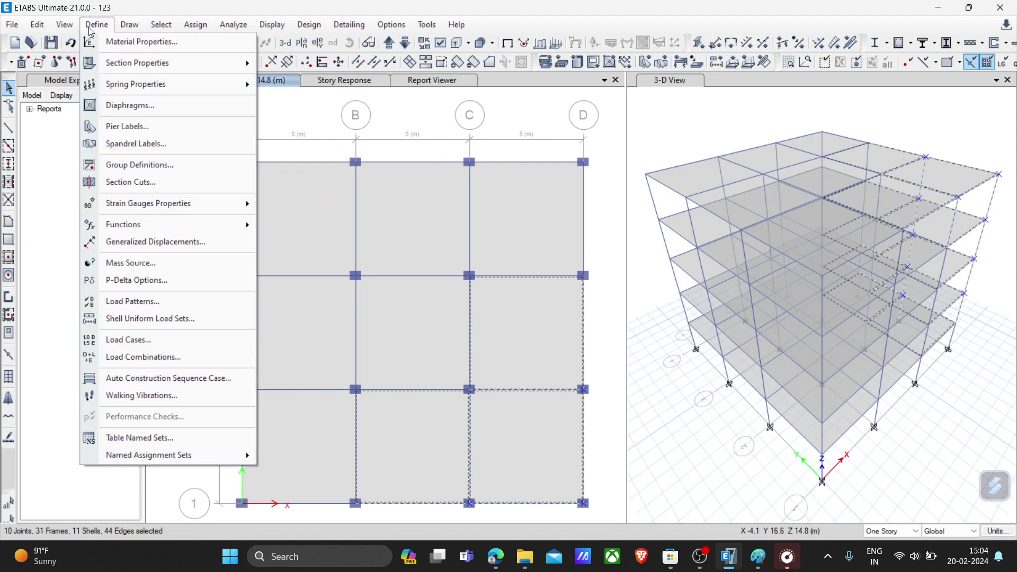
pyautogui.click(112, 357)
pyautogui.click(625, 347)
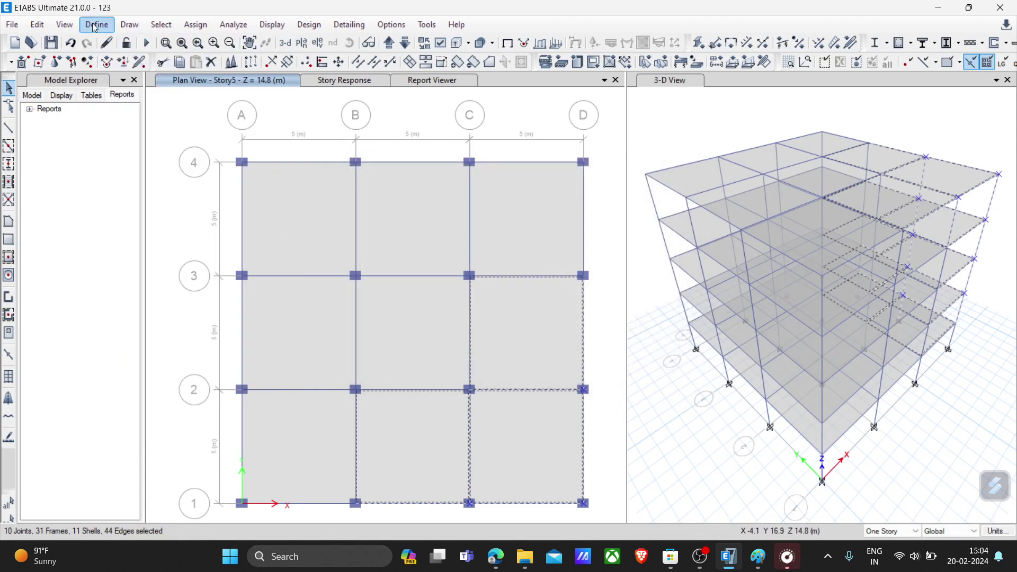
pyautogui.click(94, 25)
pyautogui.click(141, 339)
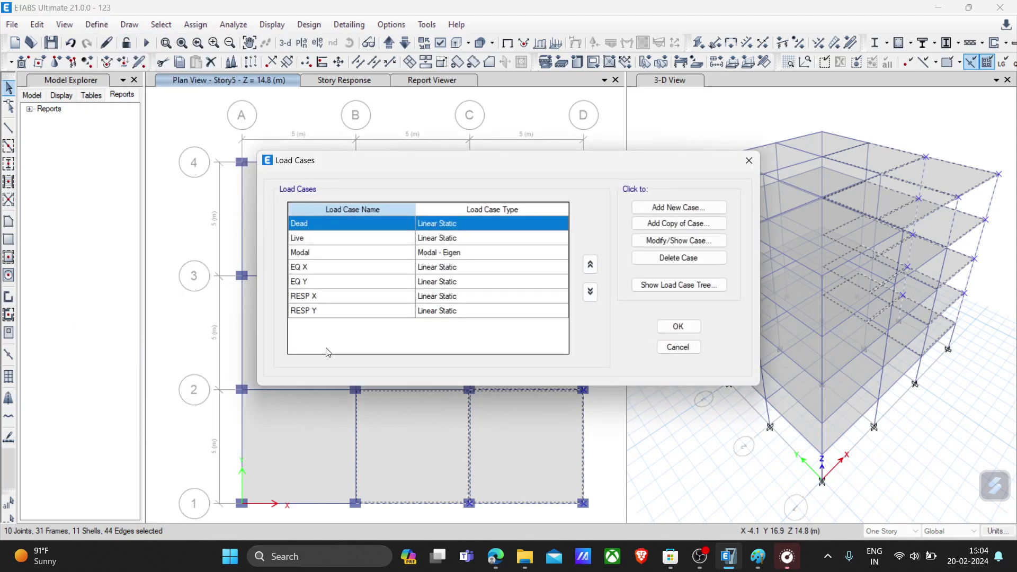
pyautogui.click(320, 282)
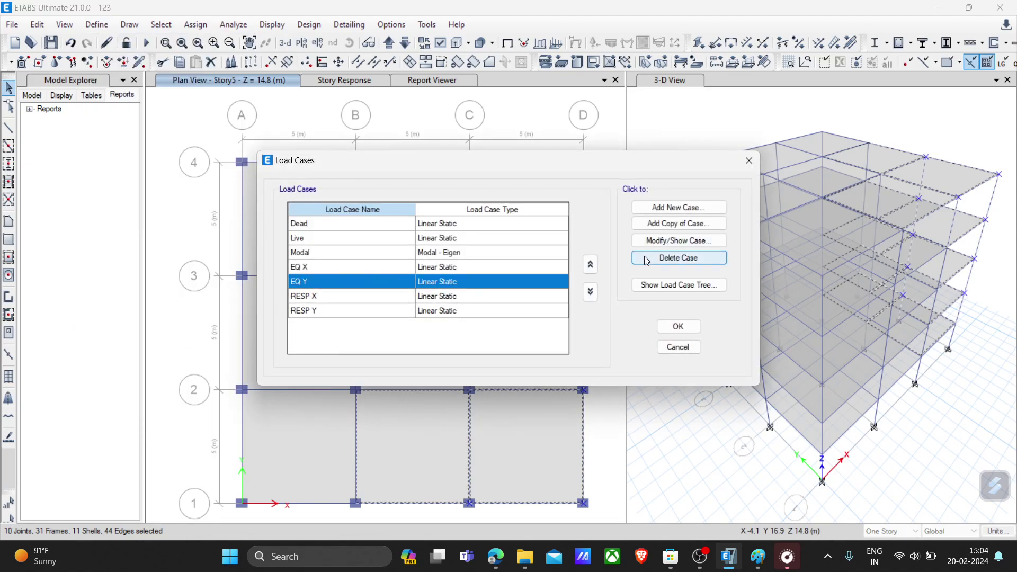
pyautogui.click(678, 327)
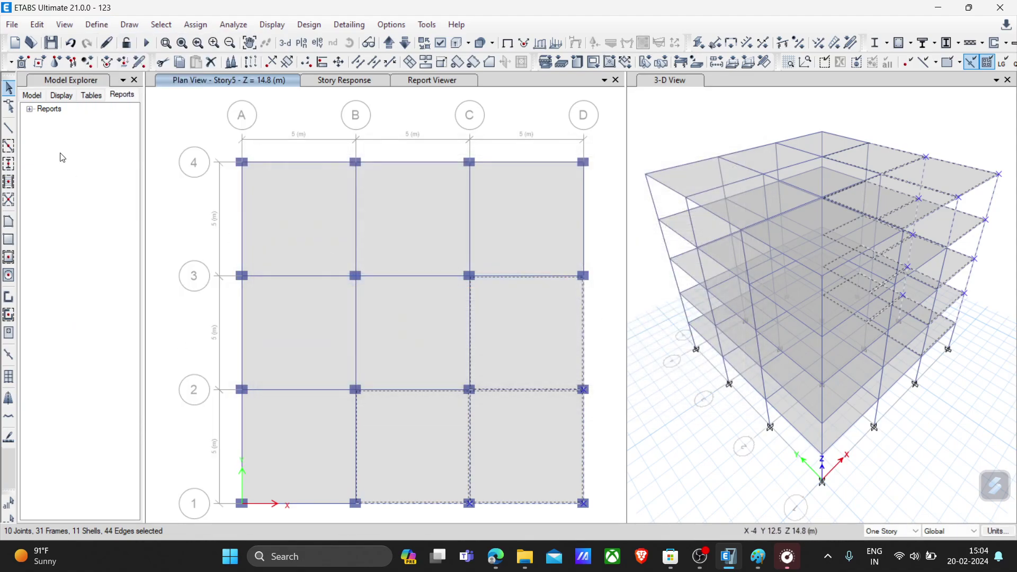
pyautogui.click(104, 27)
pyautogui.click(106, 27)
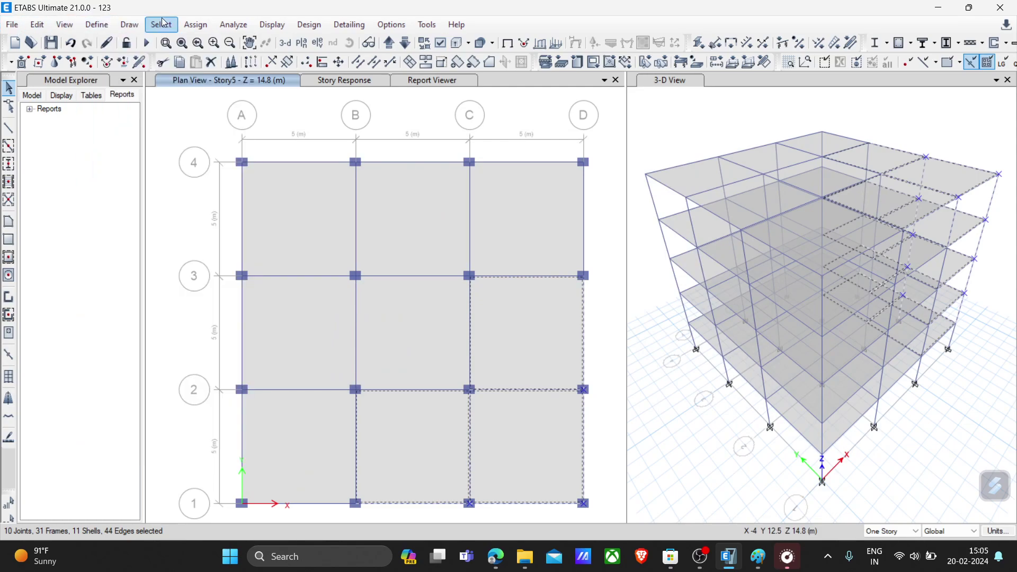
pyautogui.click(93, 26)
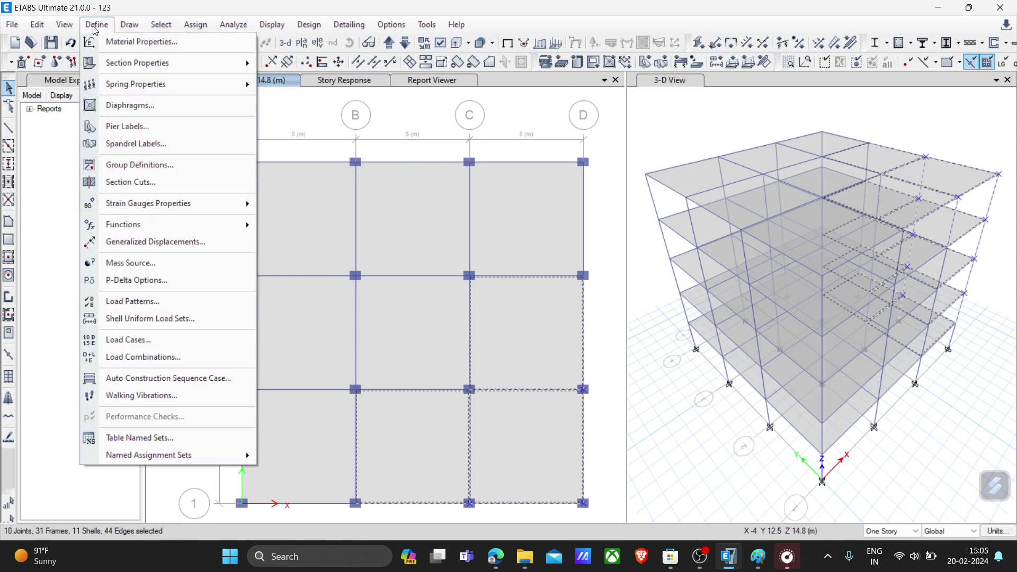
pyautogui.click(139, 357)
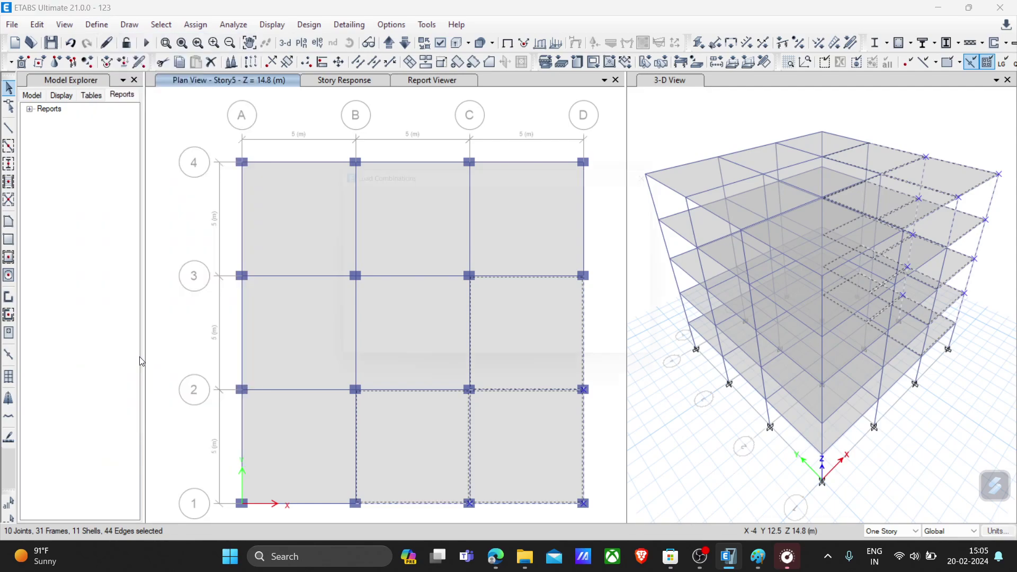
pyautogui.click(631, 350)
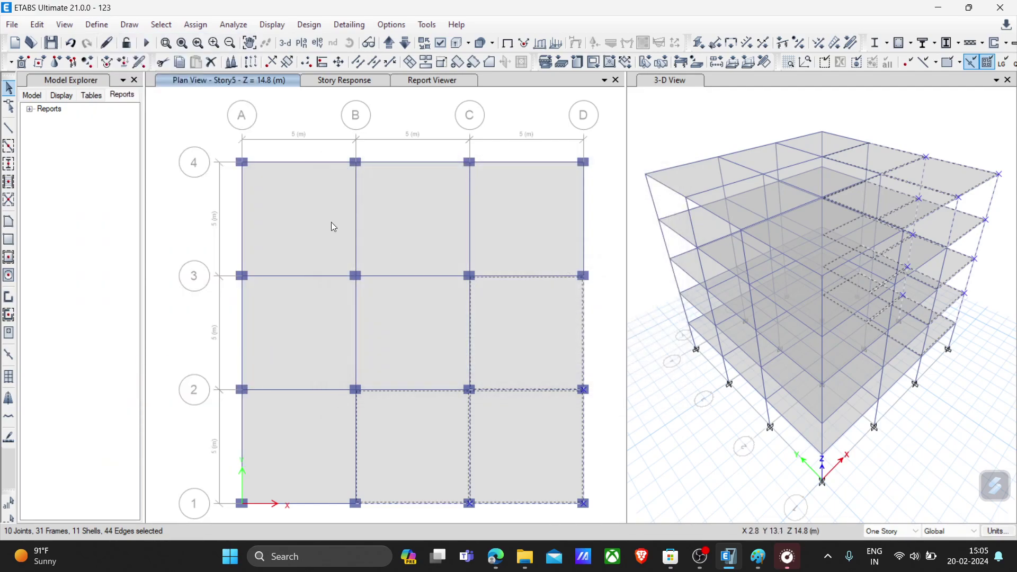
# - Open the RESP X load case and change its load case type to Response Spectrum
pyautogui.click(97, 25)
pyautogui.click(142, 340)
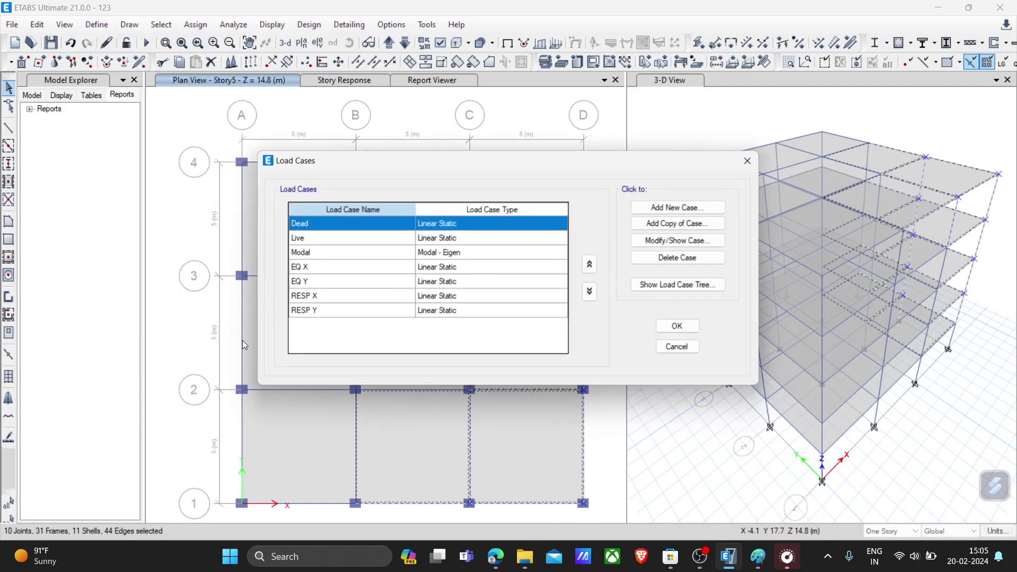
pyautogui.click(301, 299)
pyautogui.click(658, 242)
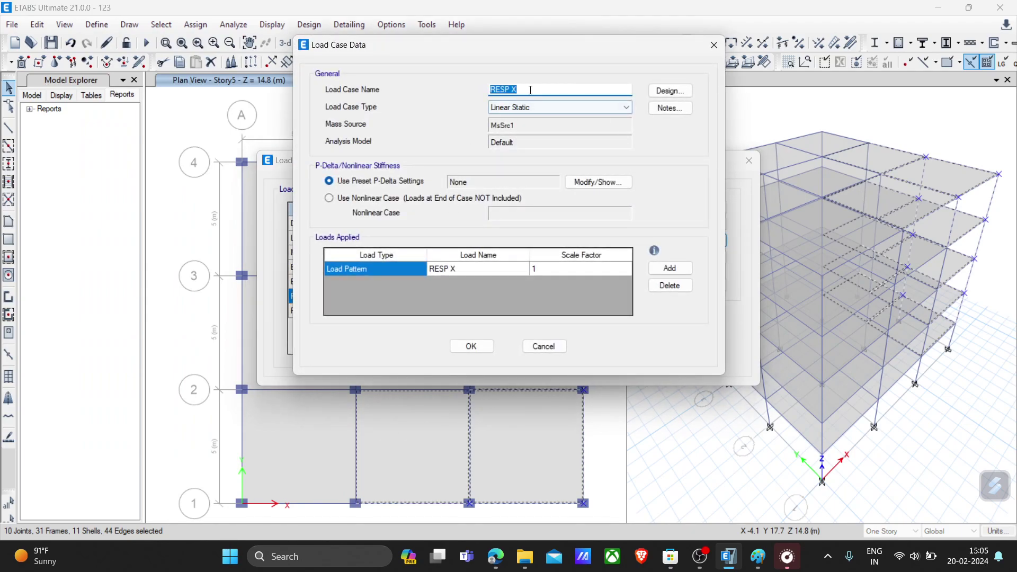
pyautogui.click(523, 108)
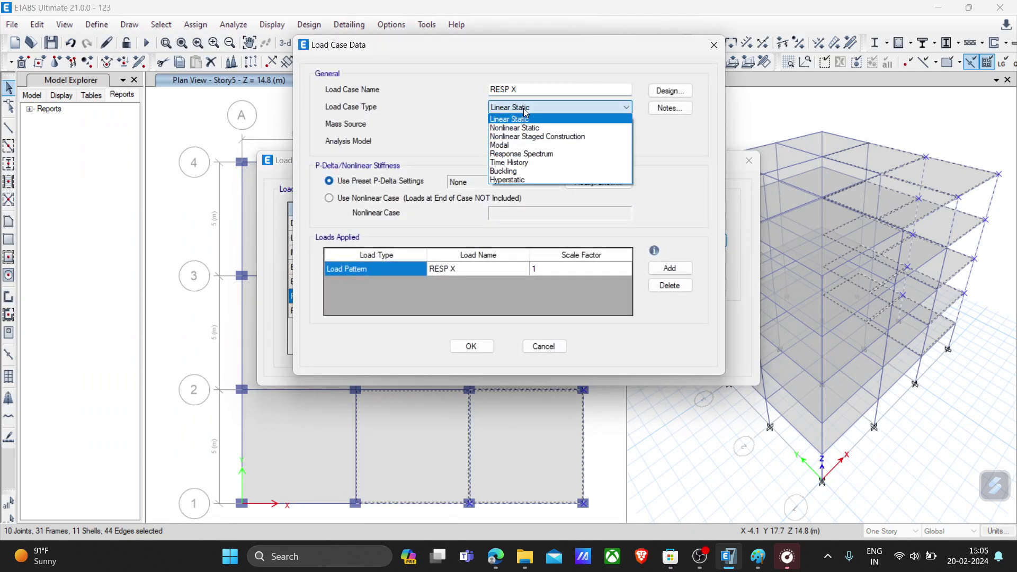
pyautogui.click(529, 154)
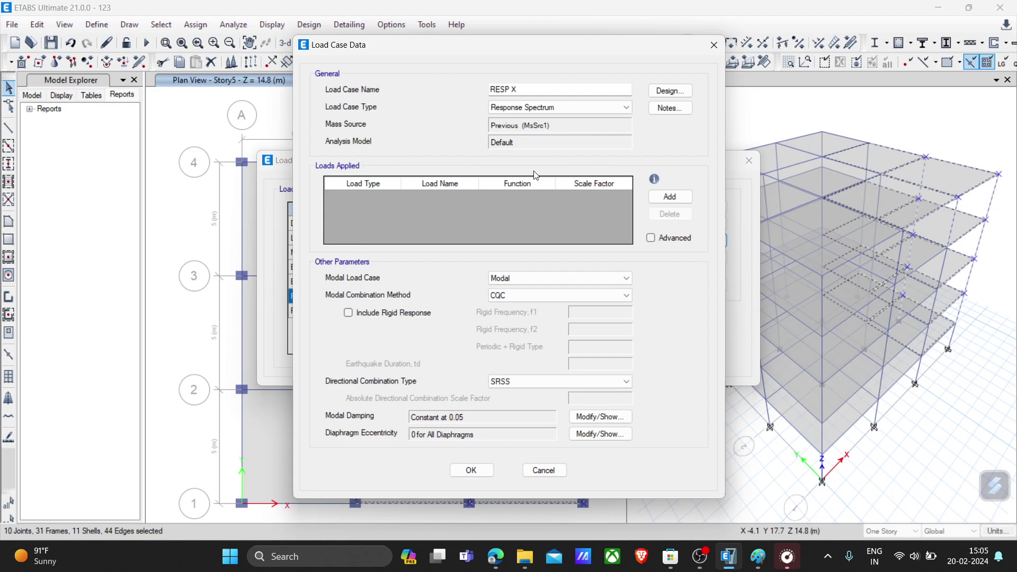
# - Add a U1 acceleration load with the RESP function to the RESP X case and open its scale factor for editing
pyautogui.click(669, 196)
pyautogui.click(375, 201)
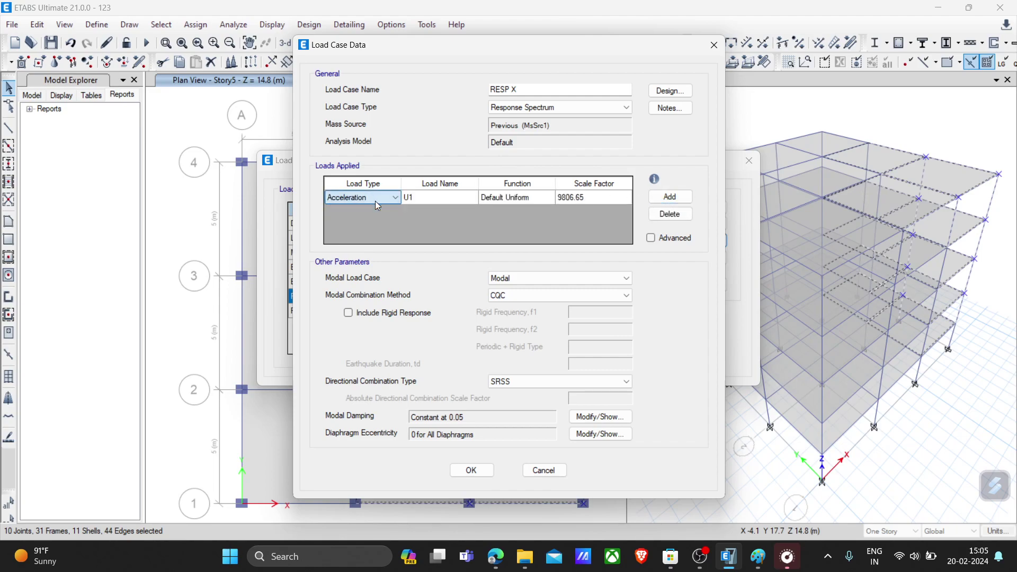
pyautogui.click(437, 199)
pyautogui.click(434, 201)
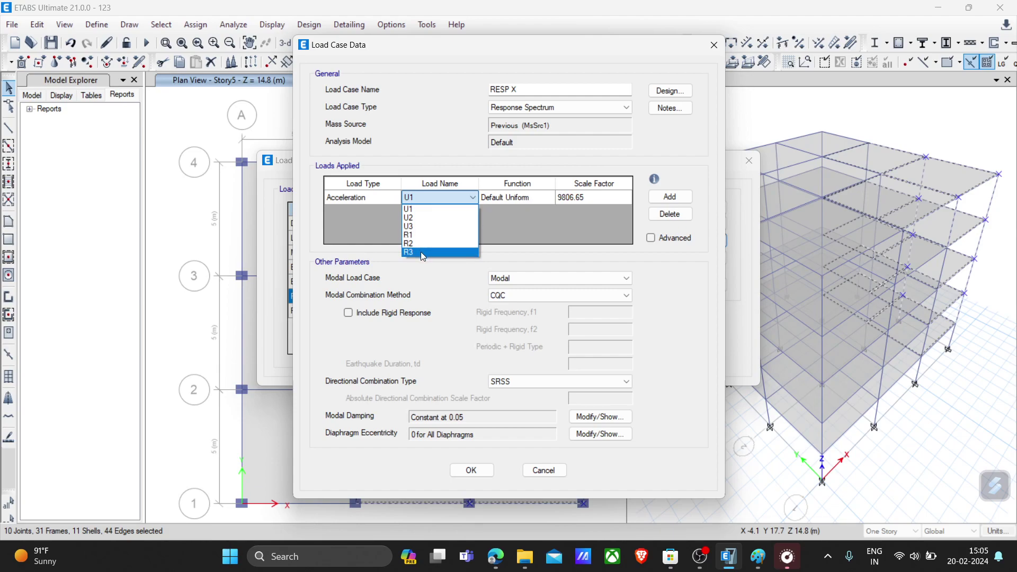
pyautogui.click(520, 199)
pyautogui.click(516, 196)
pyautogui.click(519, 197)
pyautogui.click(509, 226)
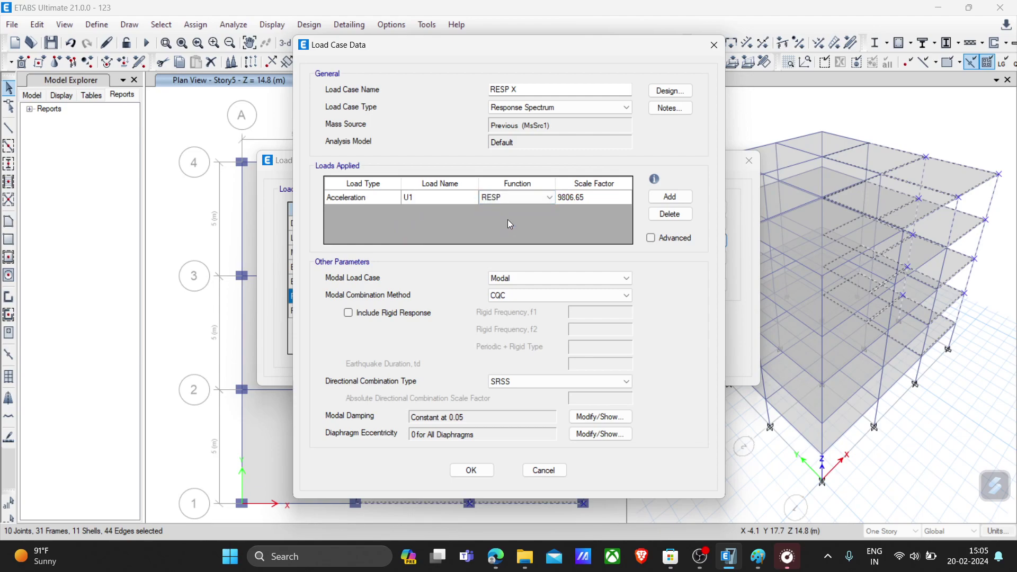
pyautogui.click(579, 197)
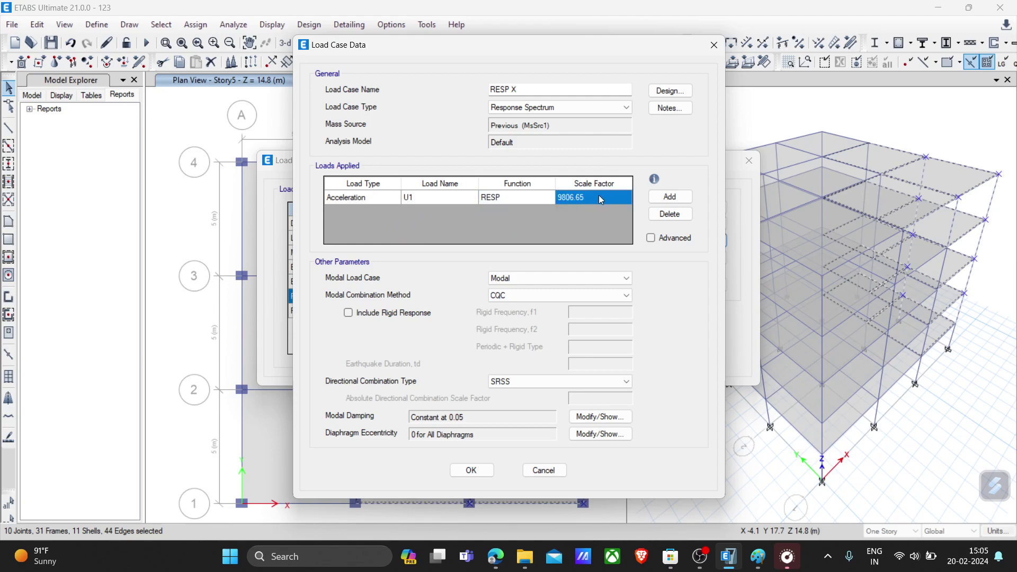
pyautogui.click(589, 196)
pyautogui.click(590, 198)
pyautogui.moveTo(602, 198); pyautogui.dragTo(522, 201)
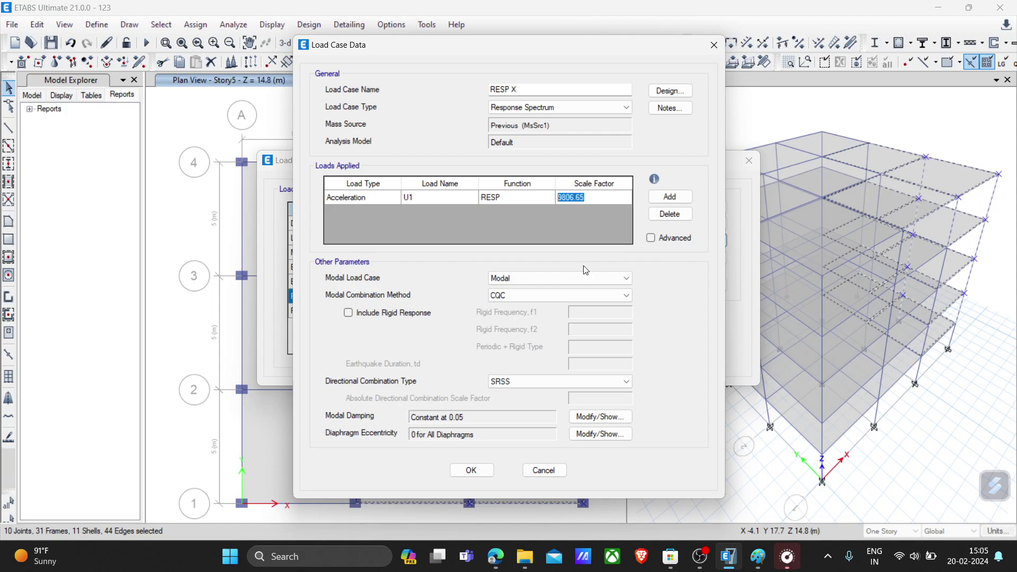
# - Switch to IS-1893-2016.pdf in Edge and examine the clause 6.4.2 seismic coefficient formula and its Sa/g term
pyautogui.click(473, 487)
pyautogui.scroll(20, 501, 301)
pyautogui.scroll(20, 502, 301)
pyautogui.scroll(20, 502, 301)
pyautogui.scroll(20, 502, 301)
pyautogui.scroll(5, 502, 301)
pyautogui.scroll(-18, 198, 270)
pyautogui.scroll(15, 197, 270)
pyautogui.scroll(10, 356, 275)
pyautogui.scroll(10, 411, 288)
pyautogui.scroll(15, 411, 290)
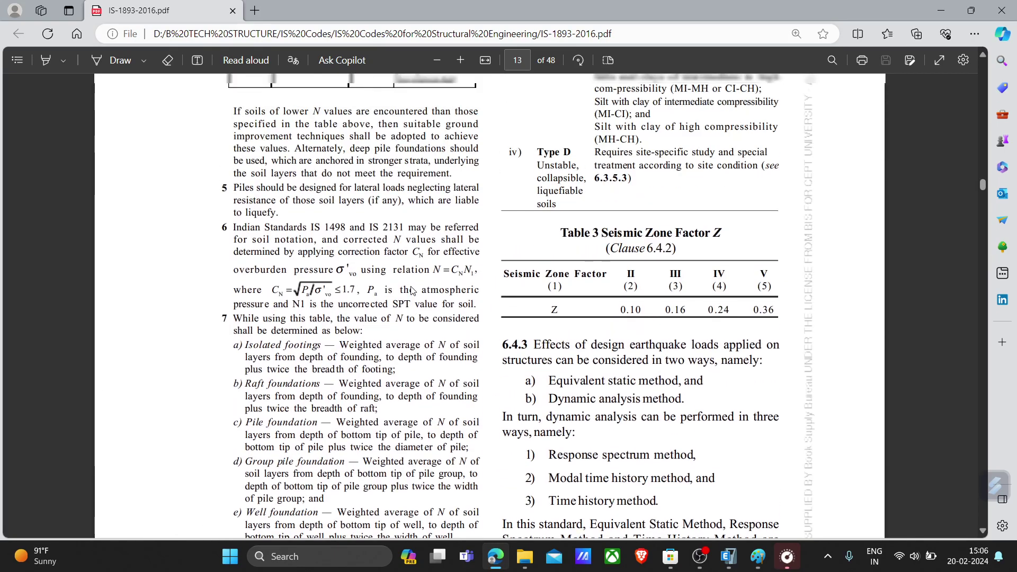
pyautogui.scroll(-5, 411, 290)
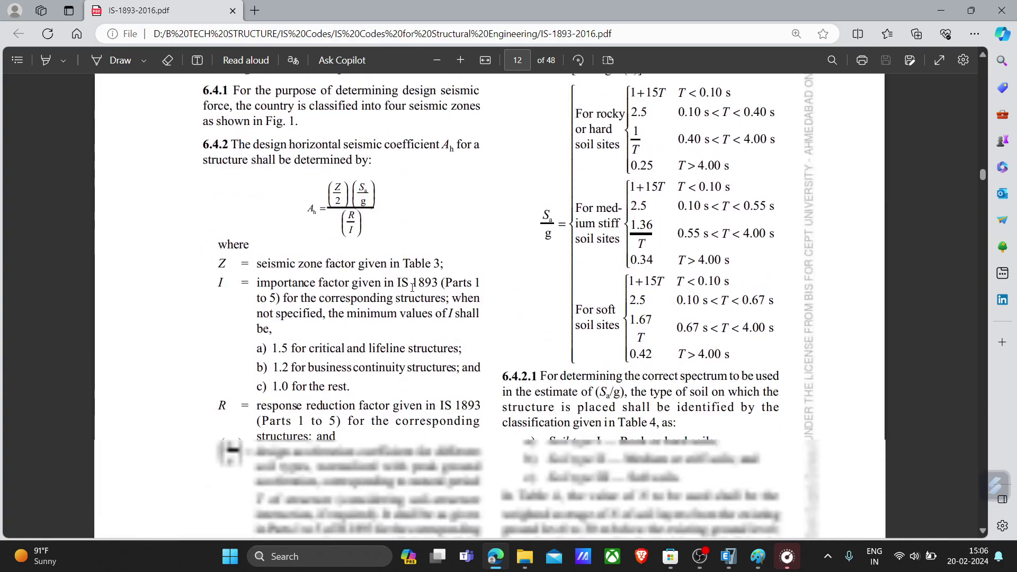
pyautogui.scroll(1, 217, 361)
pyautogui.scroll(-1, 217, 360)
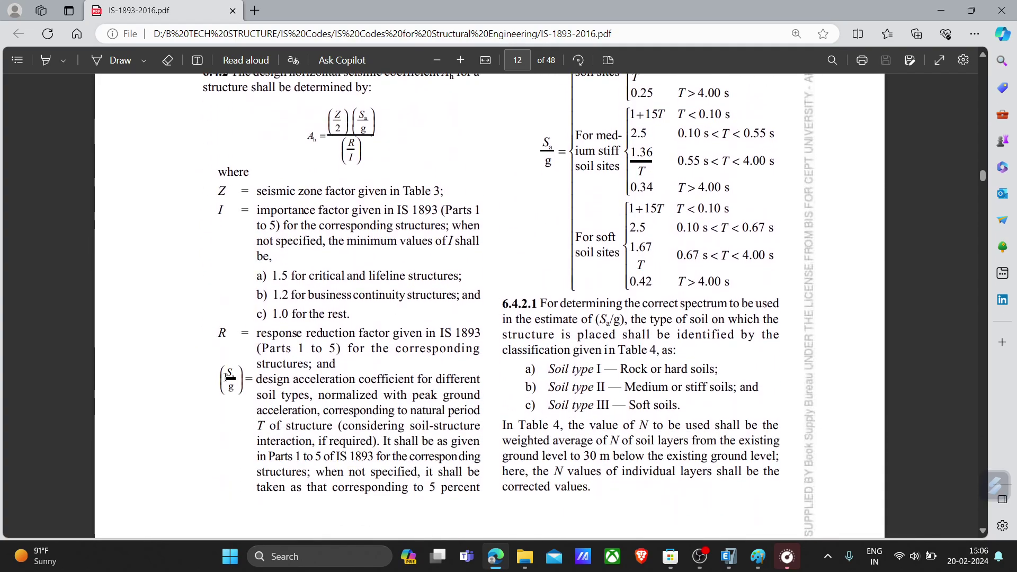
pyautogui.moveTo(223, 376); pyautogui.dragTo(244, 380)
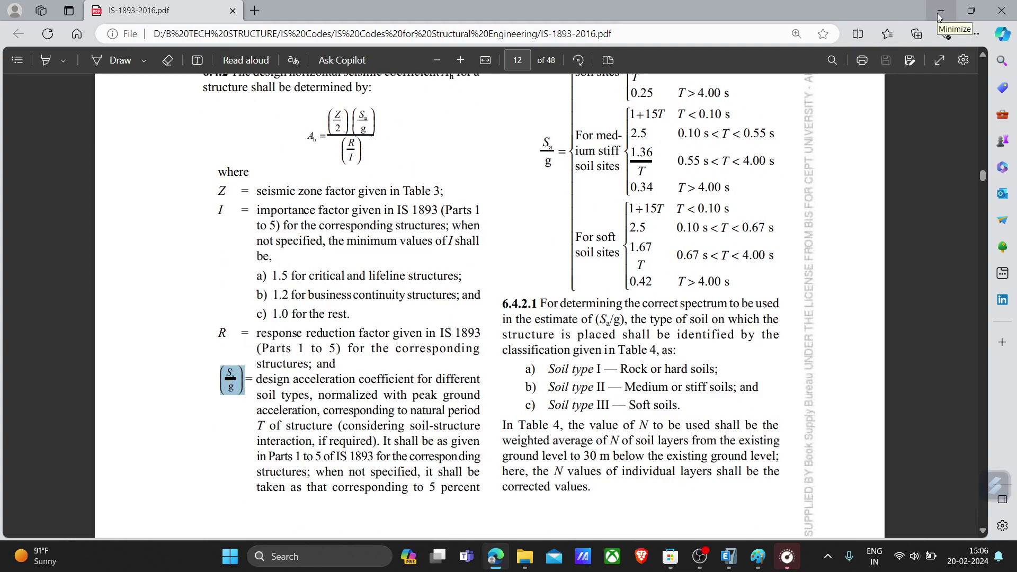
pyautogui.scroll(3, 537, 254)
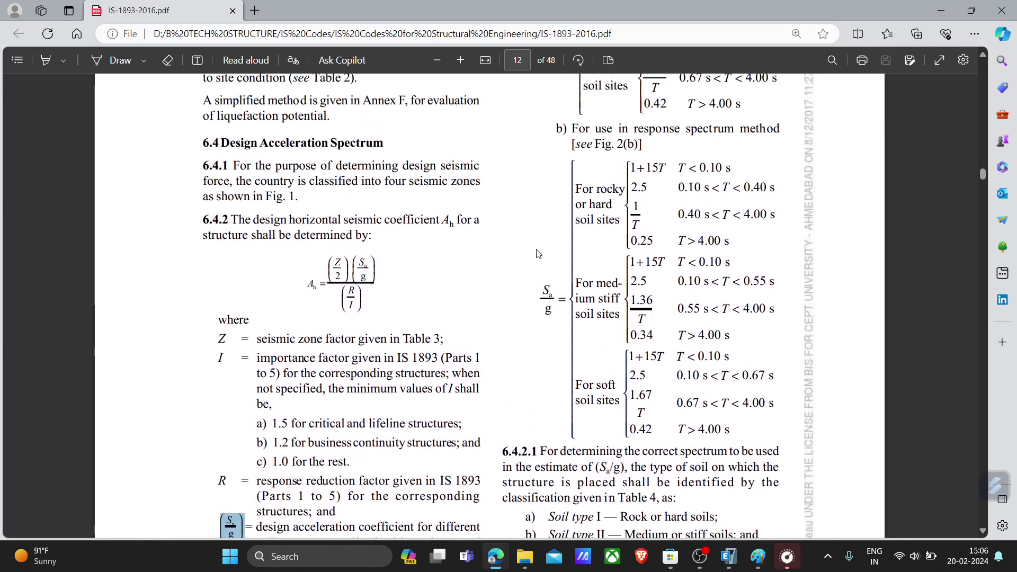
pyautogui.click(946, 16)
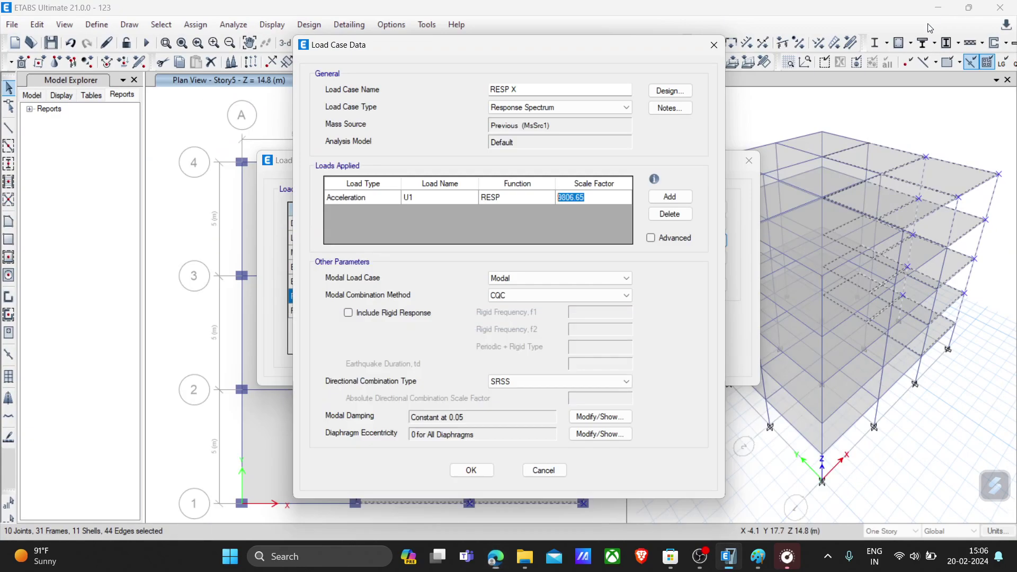
# - Set the scale factor of the U1 acceleration load in the RESP X case to 9810
pyautogui.click(597, 200)
pyautogui.moveTo(577, 197); pyautogui.dragTo(535, 199)
pyautogui.write('9810')
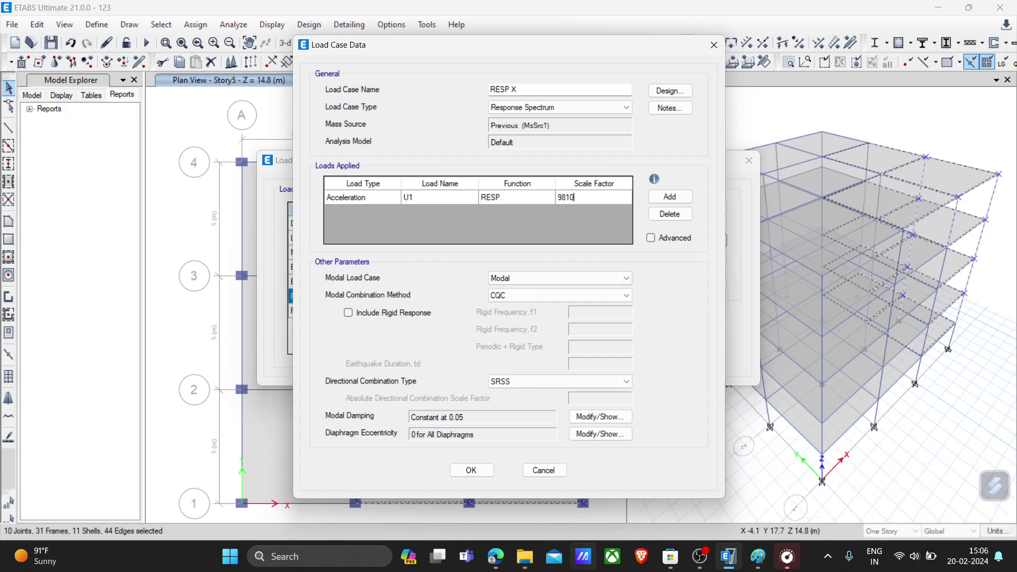
# - Switch to Paint and handwrite the expression Sa/g × g on the blank canvas
pyautogui.click(495, 556)
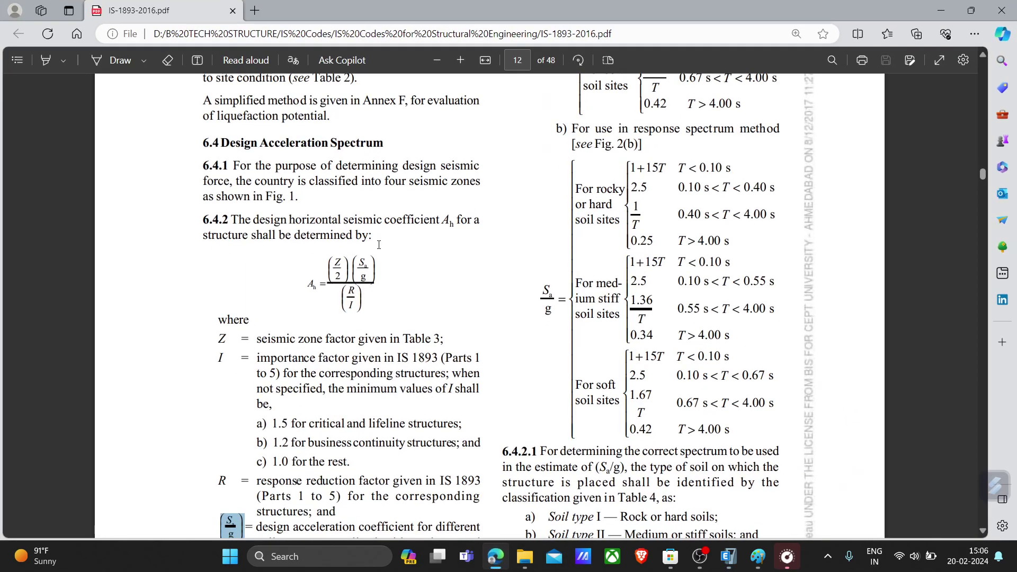
pyautogui.click(788, 562)
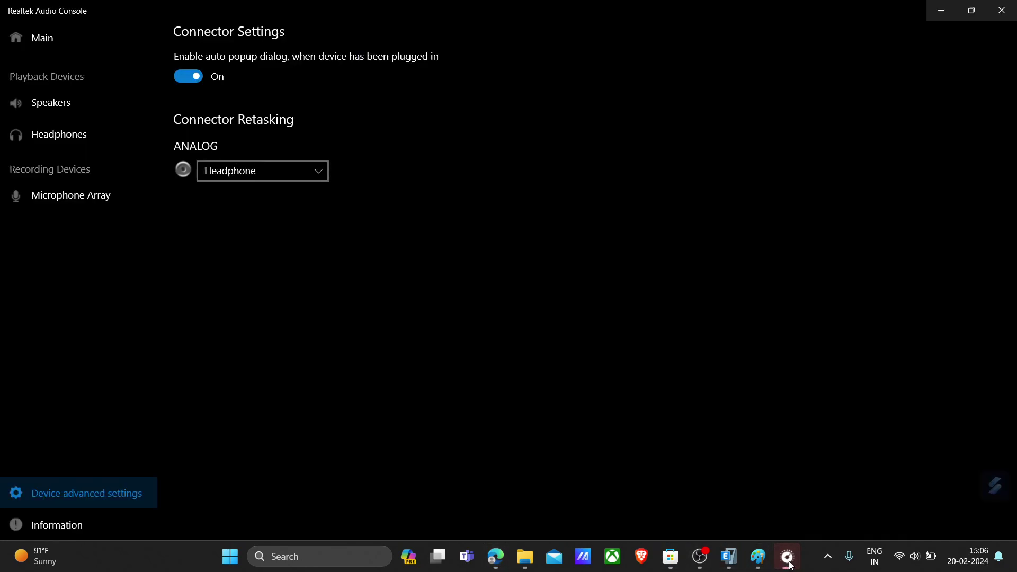
pyautogui.click(787, 562)
pyautogui.click(758, 556)
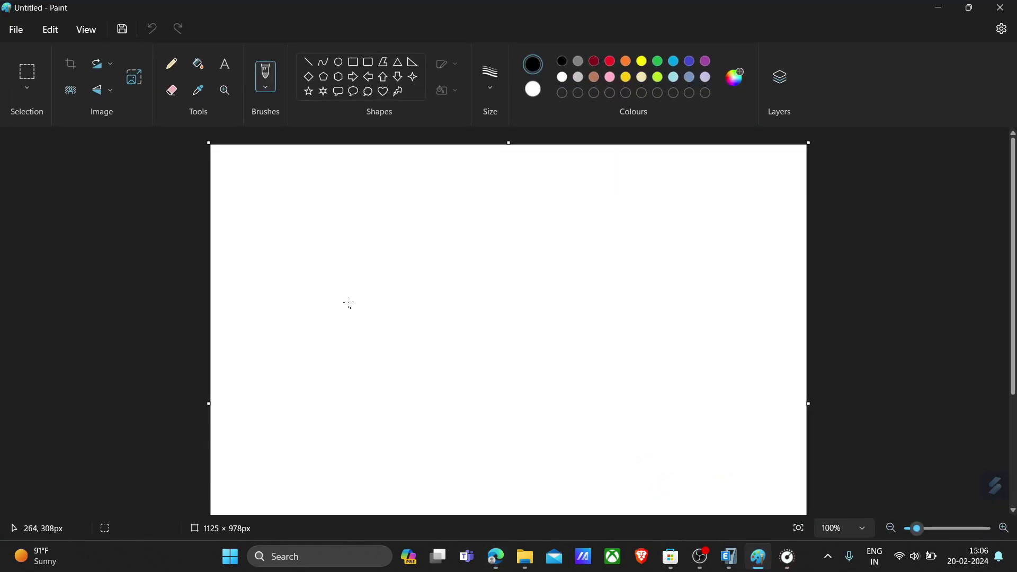
pyautogui.moveTo(329, 210)
pyautogui.mouseDown()
pyautogui.moveTo(297, 261)
pyautogui.moveTo(363, 257)
pyautogui.mouseUp()
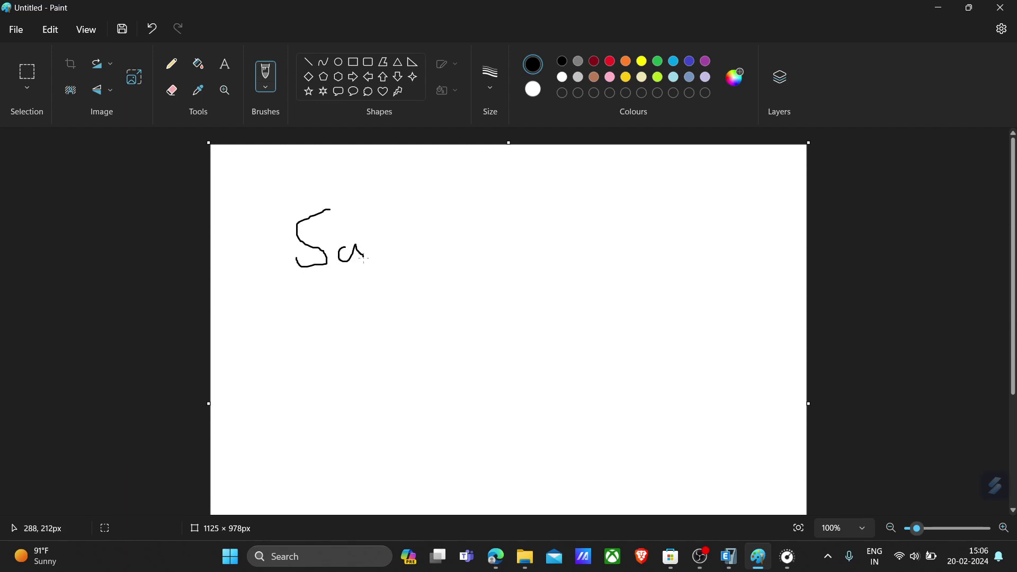
pyautogui.moveTo(274, 291); pyautogui.dragTo(422, 291)
pyautogui.moveTo(330, 314)
pyautogui.mouseDown()
pyautogui.moveTo(320, 336)
pyautogui.moveTo(355, 381)
pyautogui.moveTo(343, 340)
pyautogui.mouseUp()
pyautogui.moveTo(434, 265)
pyautogui.mouseDown()
pyautogui.moveTo(472, 287)
pyautogui.moveTo(436, 311)
pyautogui.mouseUp()
pyautogui.moveTo(528, 235)
pyautogui.mouseDown()
pyautogui.moveTo(510, 242)
pyautogui.moveTo(533, 265)
pyautogui.moveTo(548, 244)
pyautogui.mouseUp()
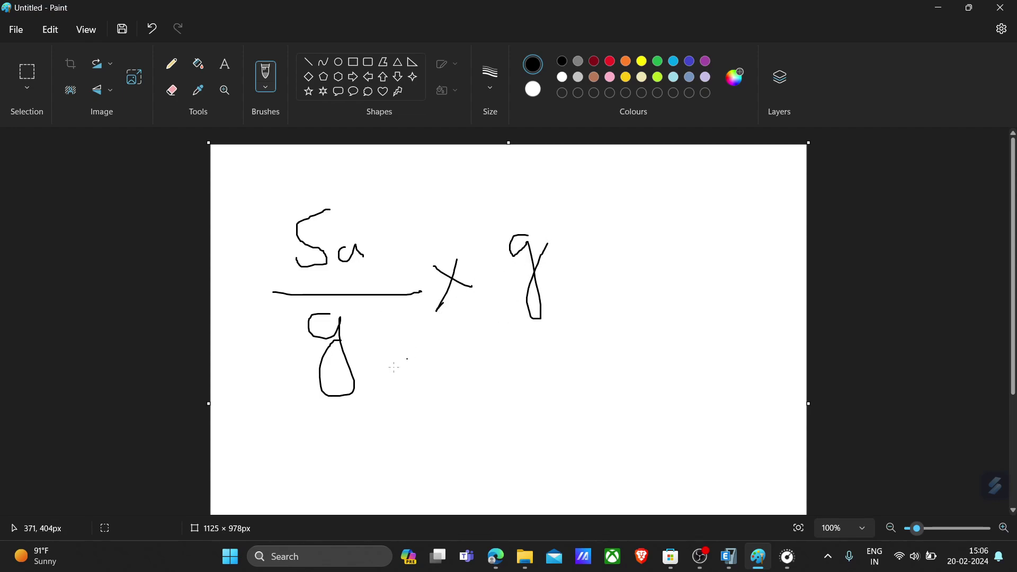
# - Strike through both g symbols of the handwritten expression and switch back to ETABS
pyautogui.moveTo(368, 320); pyautogui.dragTo(260, 378)
pyautogui.moveTo(584, 231); pyautogui.dragTo(459, 293)
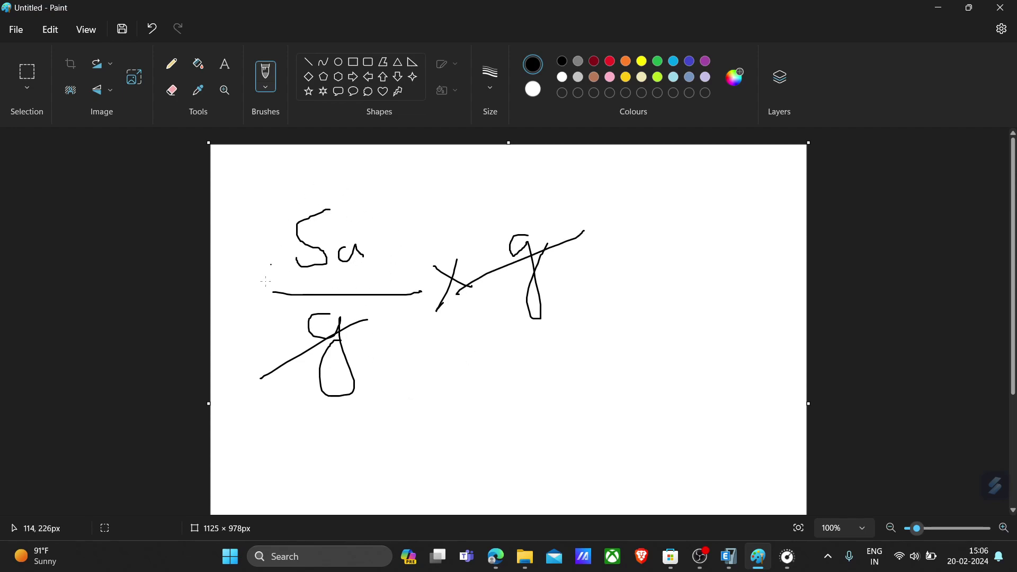
pyautogui.click(942, 8)
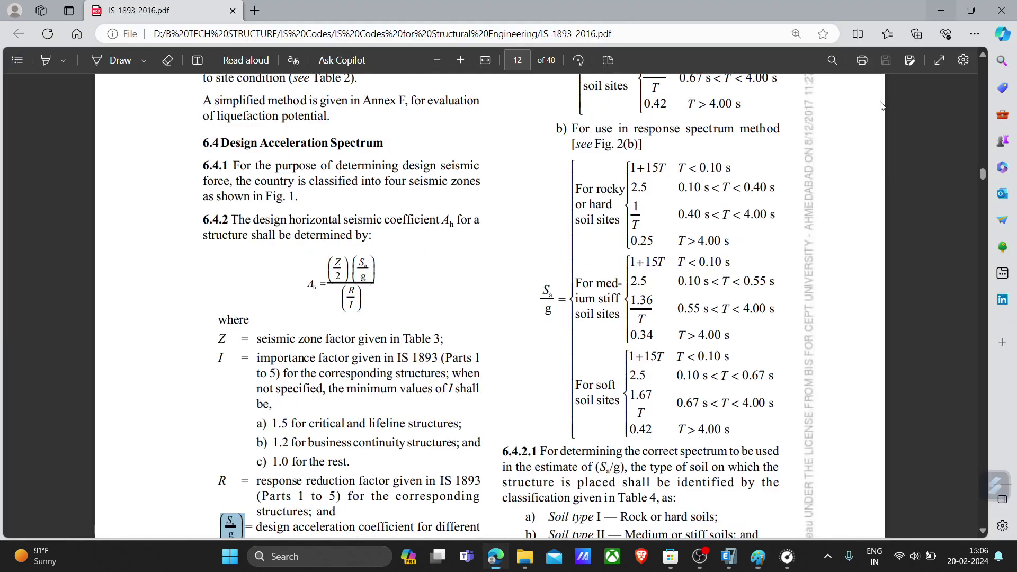
pyautogui.click(729, 556)
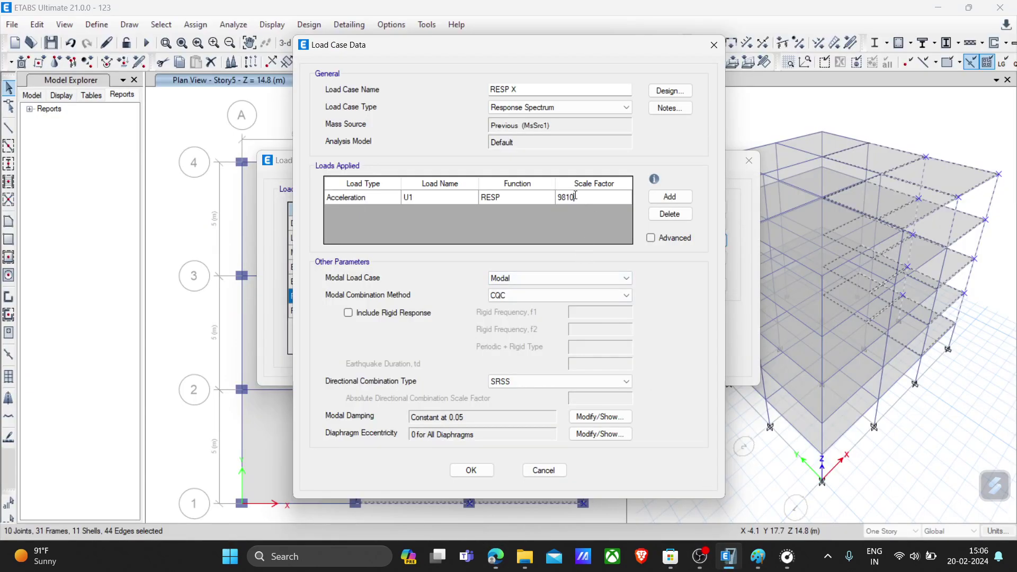
pyautogui.click(670, 197)
pyautogui.click(384, 214)
pyautogui.click(443, 214)
pyautogui.click(444, 214)
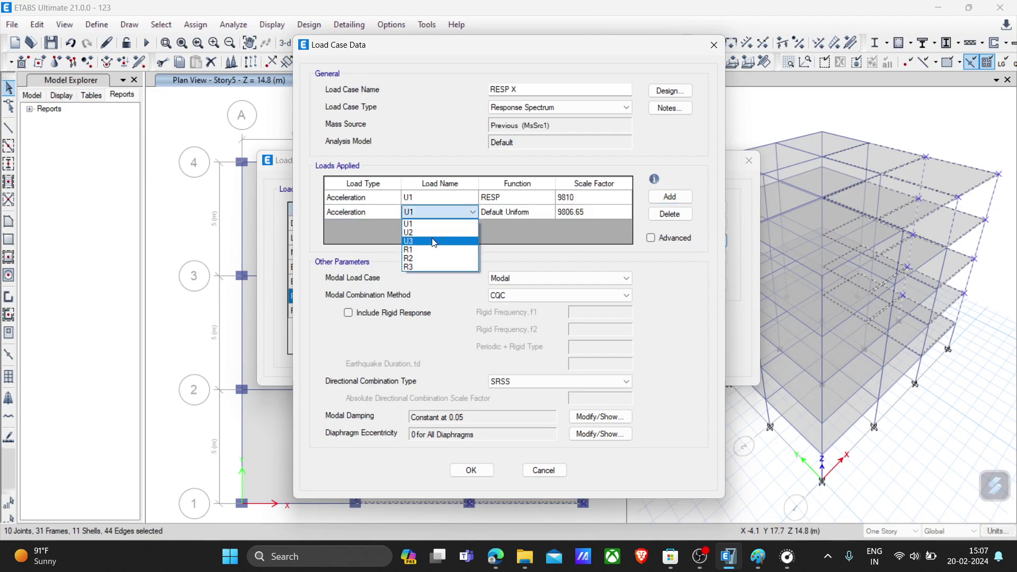
pyautogui.click(524, 90)
pyautogui.click(524, 91)
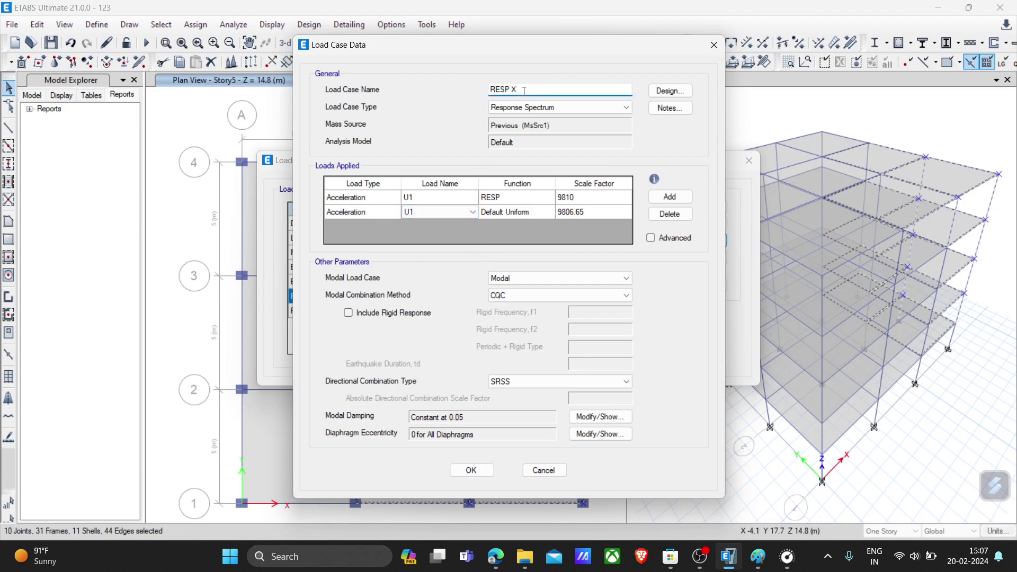
pyautogui.click(664, 214)
# - Select CQC as the modal combination method and CQC3 as the directional combination type, and accept the RESP X case
pyautogui.click(523, 278)
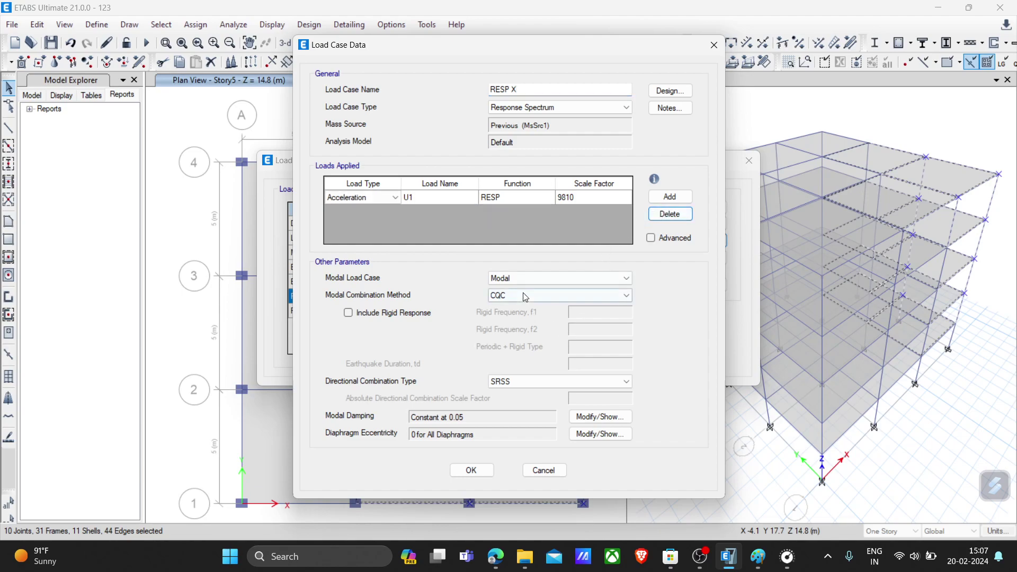
pyautogui.click(522, 280)
pyautogui.click(513, 293)
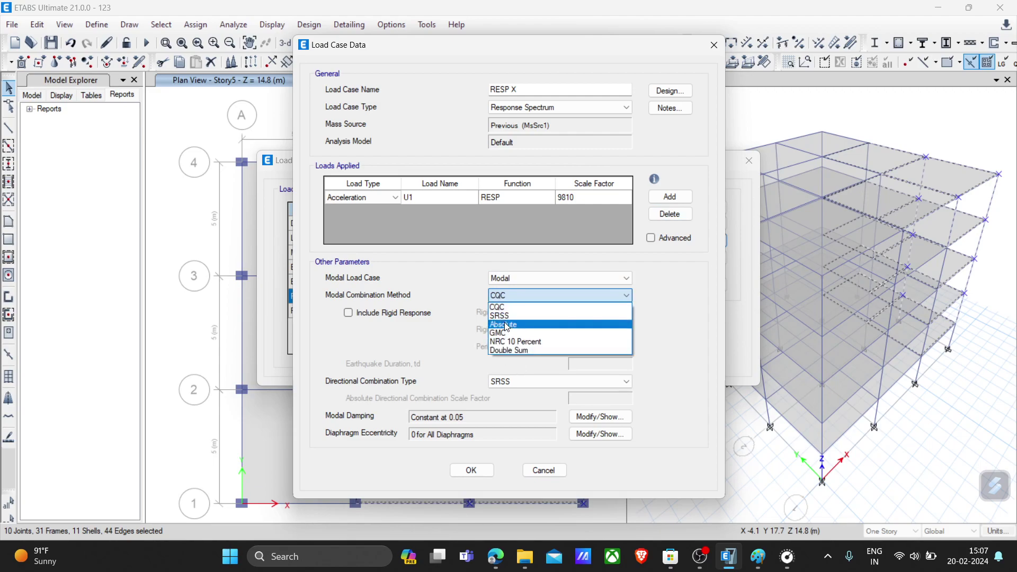
pyautogui.click(503, 308)
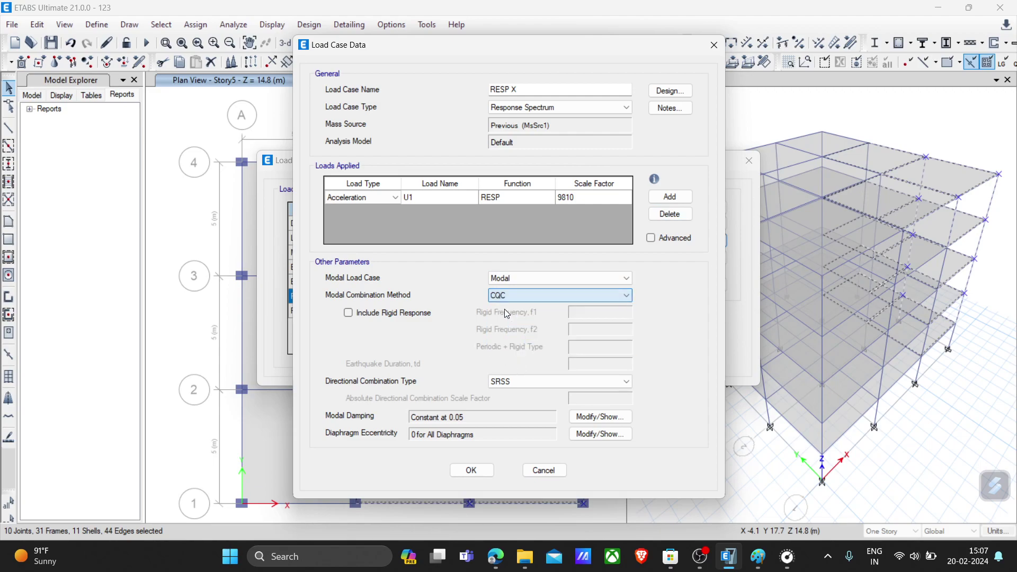
pyautogui.click(536, 385)
pyautogui.click(536, 385)
pyautogui.click(536, 385)
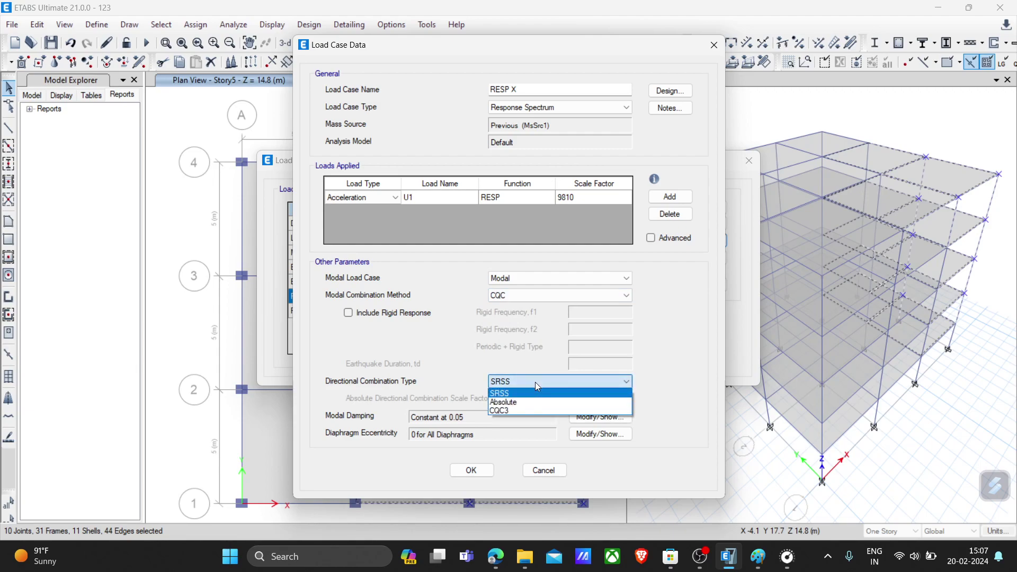
pyautogui.click(510, 408)
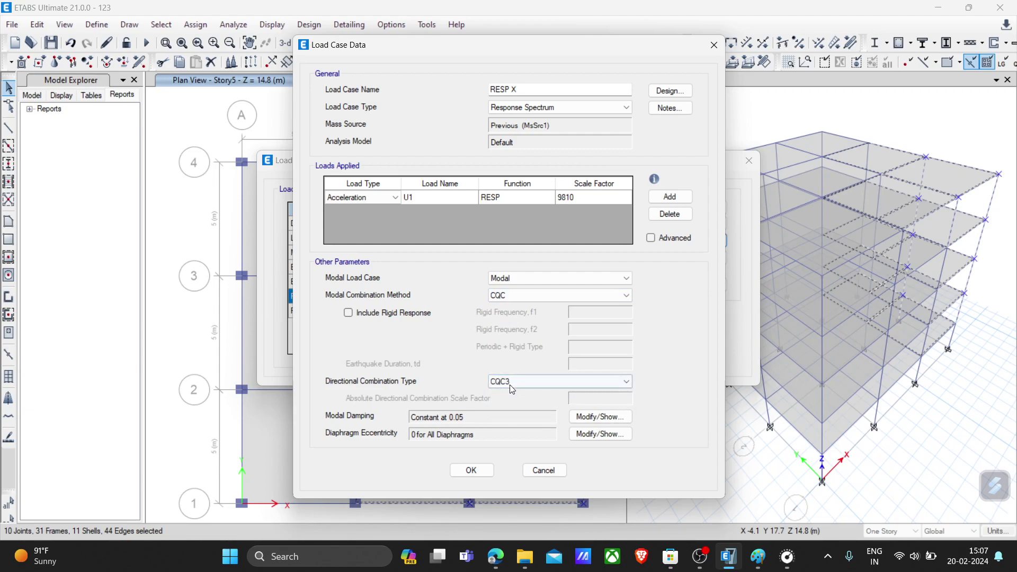
pyautogui.click(471, 469)
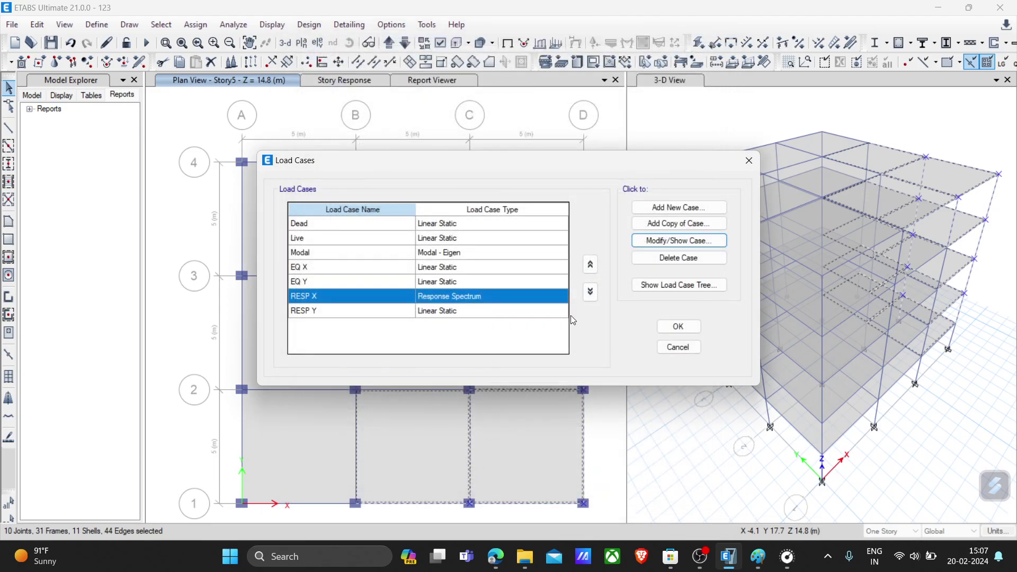
# - Change the load case type of the RESP Y case to Response Spectrum
pyautogui.click(437, 311)
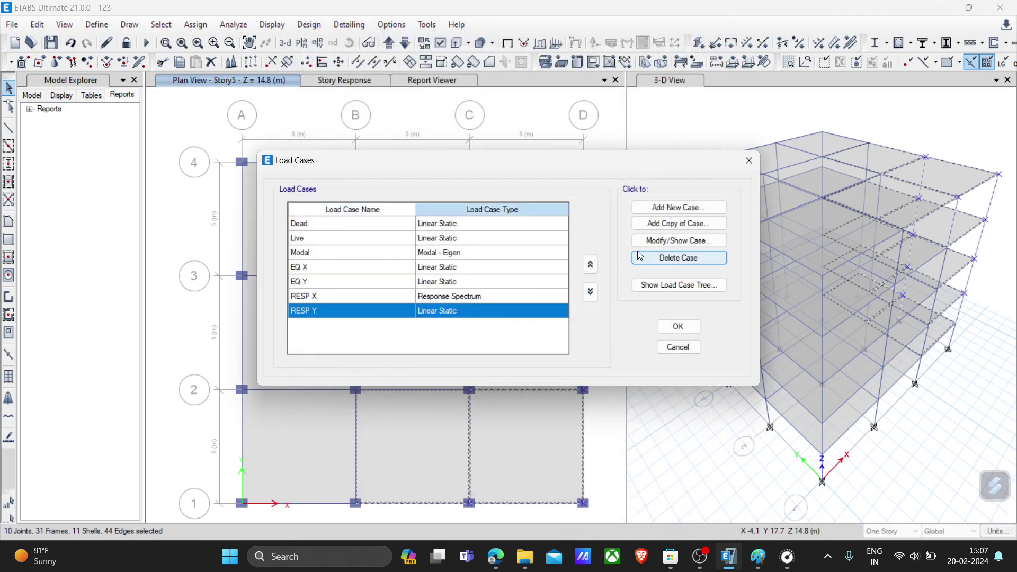
pyautogui.press('Return')
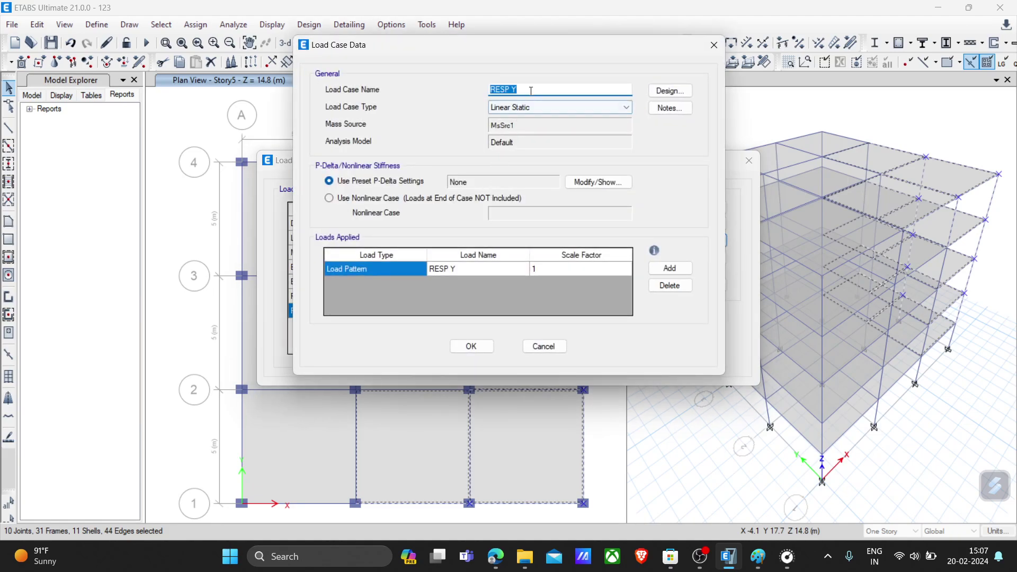
pyautogui.click(532, 109)
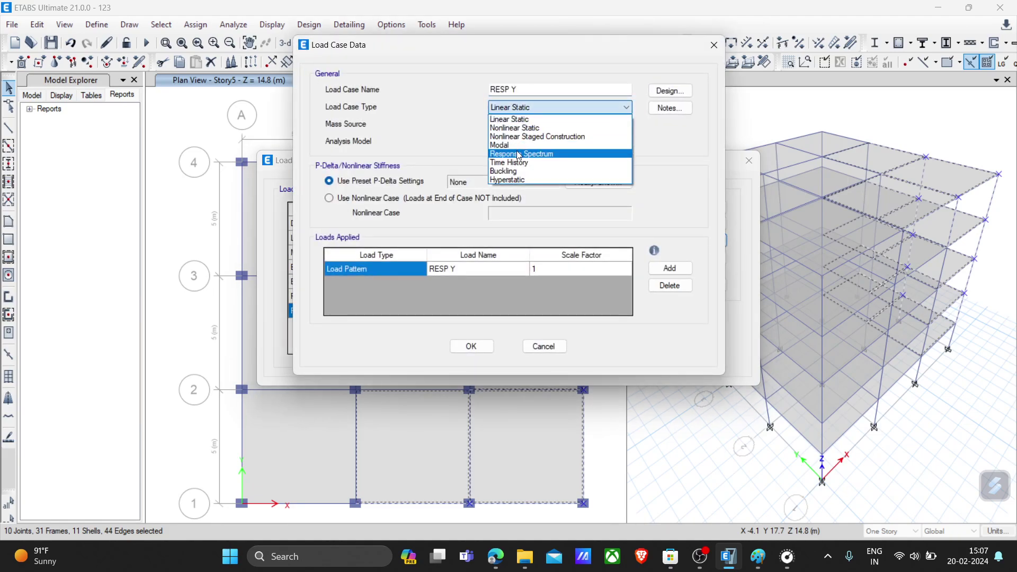
pyautogui.click(520, 153)
# - Add an Acceleration load to the RESP Y case in direction U2 with function RESP and scale factor 9810
pyautogui.click(670, 197)
pyautogui.click(367, 198)
pyautogui.click(360, 209)
pyautogui.click(436, 197)
pyautogui.click(436, 198)
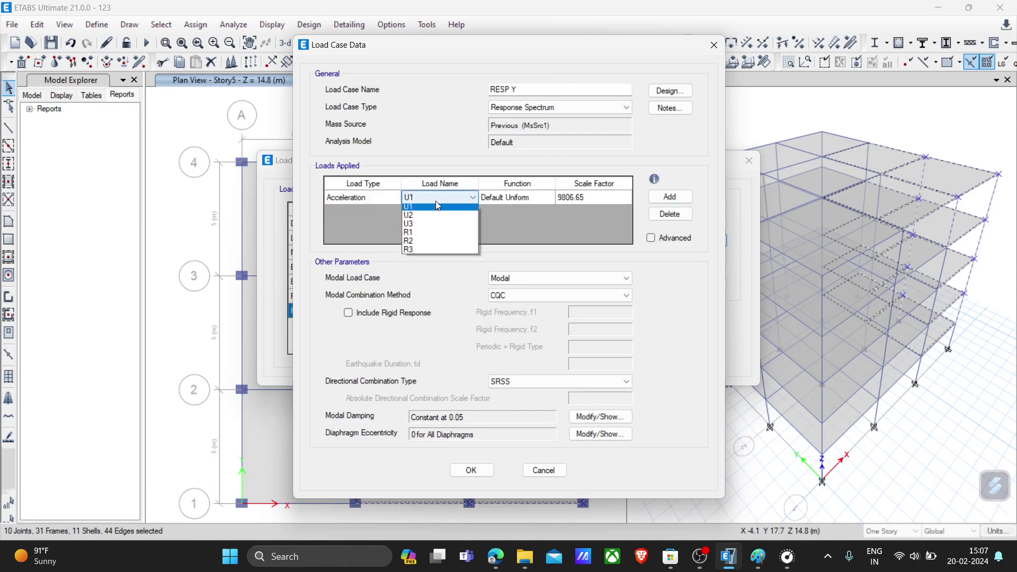
pyautogui.click(422, 216)
pyautogui.click(508, 197)
pyautogui.click(508, 197)
pyautogui.click(505, 222)
pyautogui.click(600, 202)
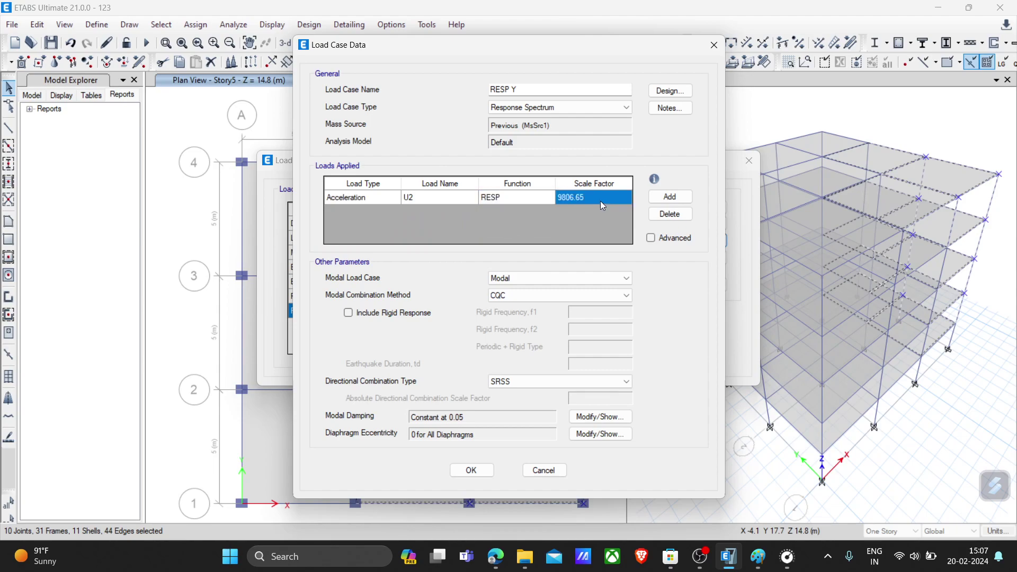
pyautogui.write('9810')
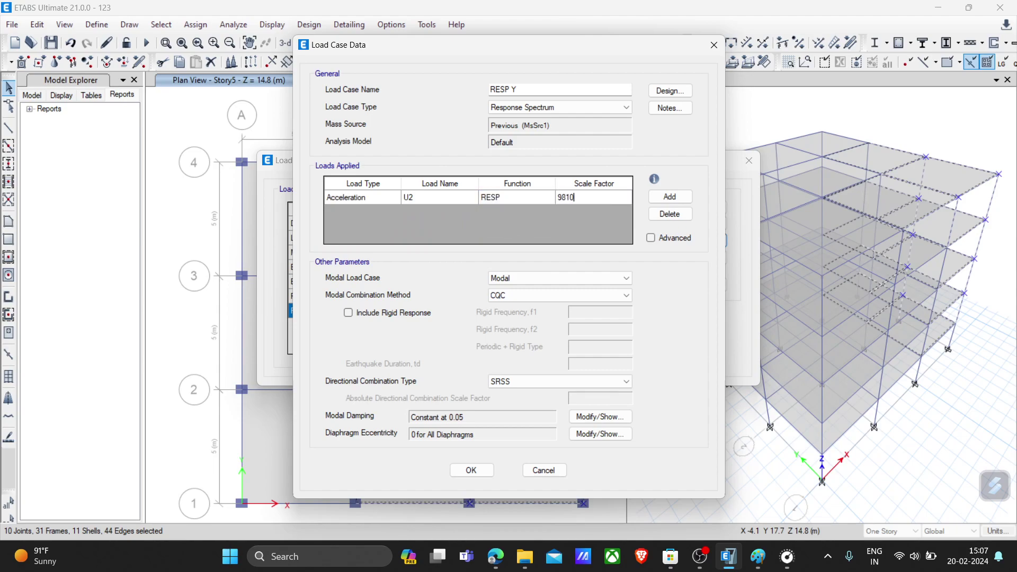
# - Add a default U1 acceleration load, choose CQC3 as the directional combination type, and accept the RESP Y case and the load case list
pyautogui.click(669, 197)
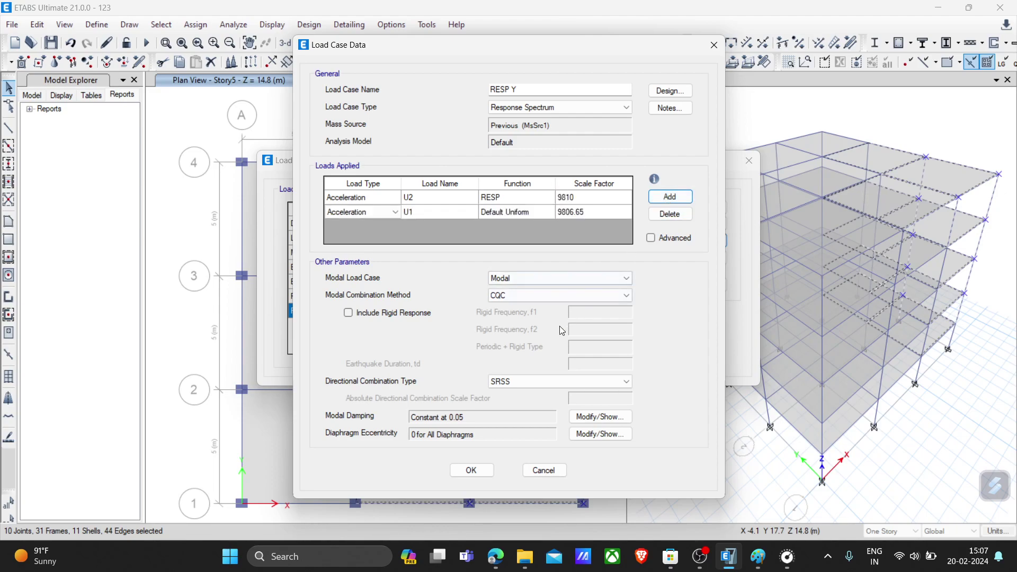
pyautogui.click(529, 382)
pyautogui.click(510, 408)
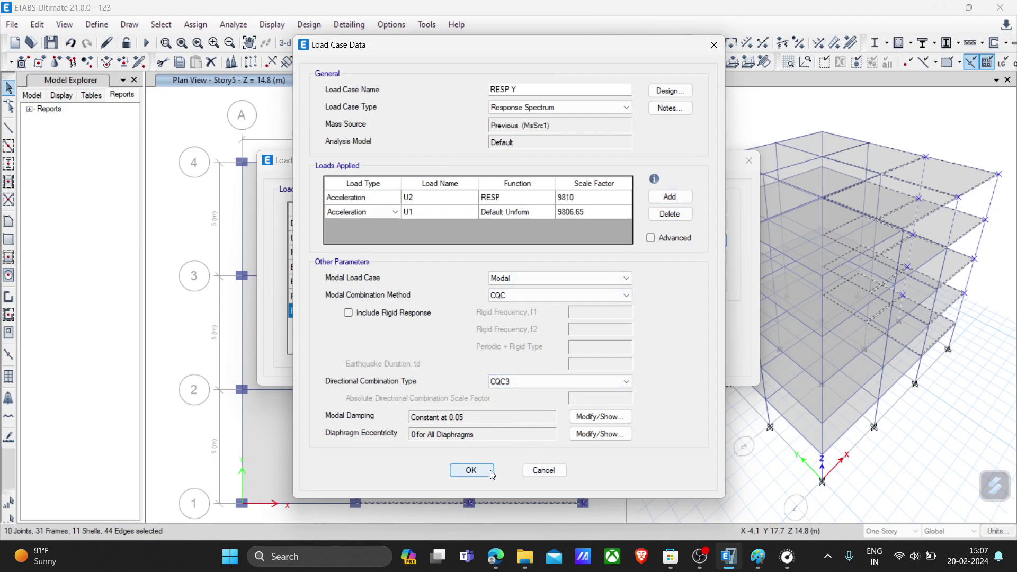
pyautogui.click(484, 469)
pyautogui.click(681, 330)
# - Run the analysis of the building model
pyautogui.click(157, 25)
pyautogui.click(107, 26)
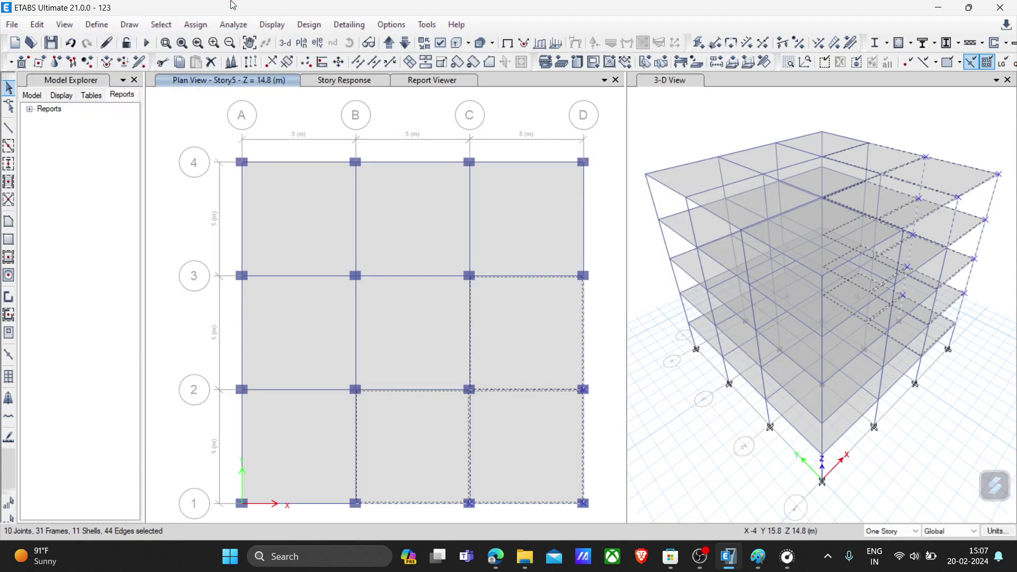
pyautogui.click(146, 42)
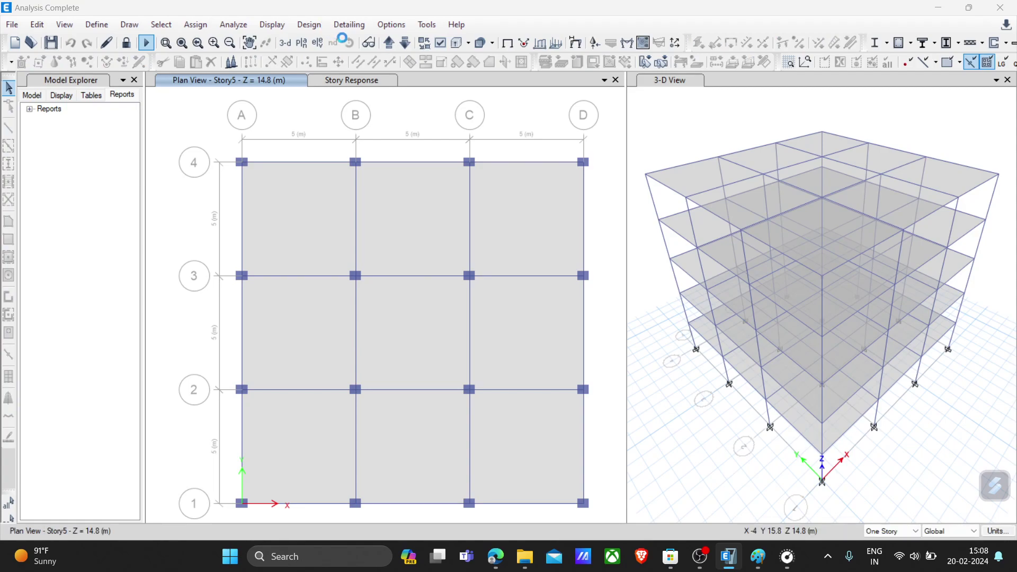
pyautogui.click(576, 43)
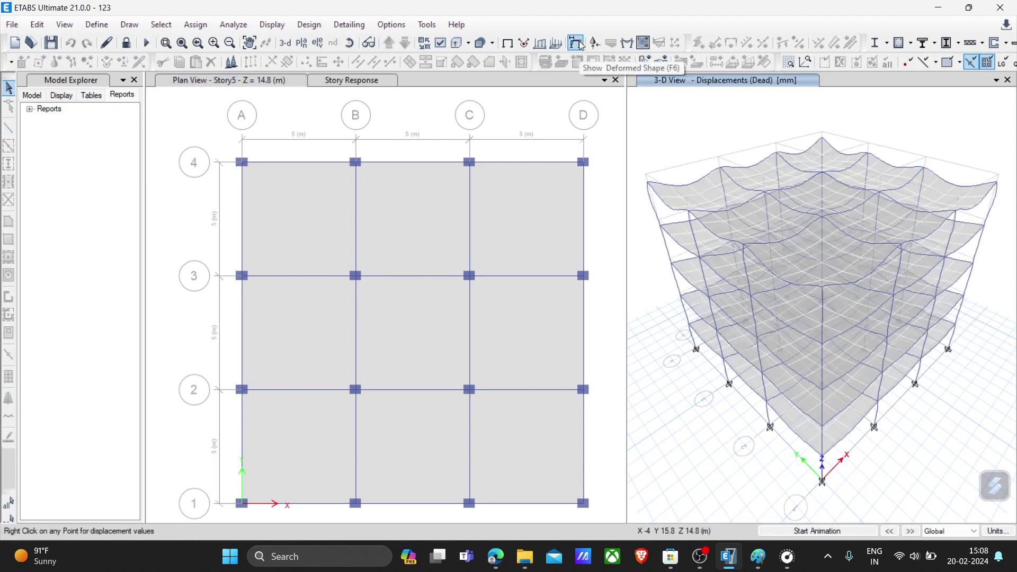
pyautogui.click(577, 44)
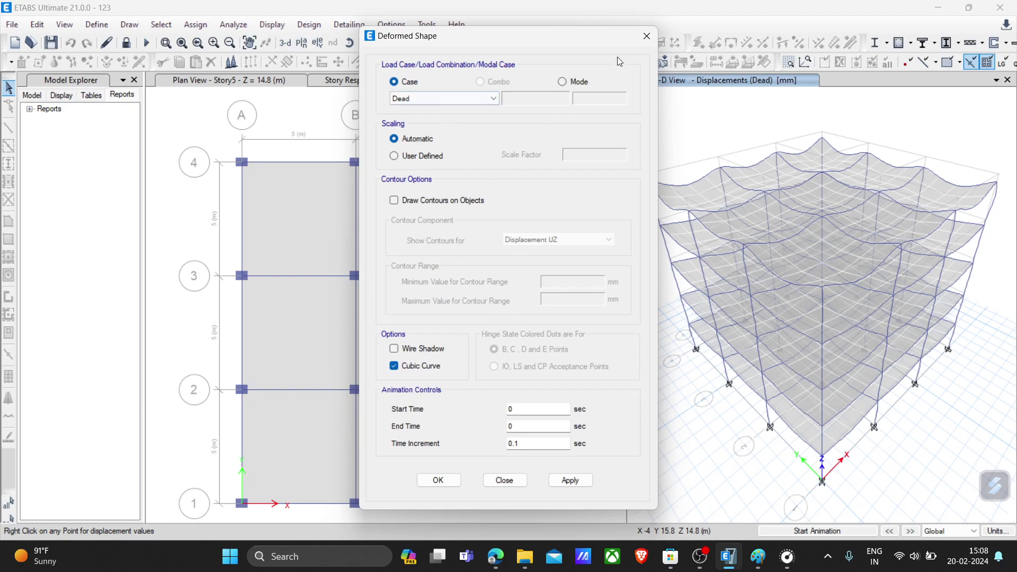
pyautogui.click(645, 36)
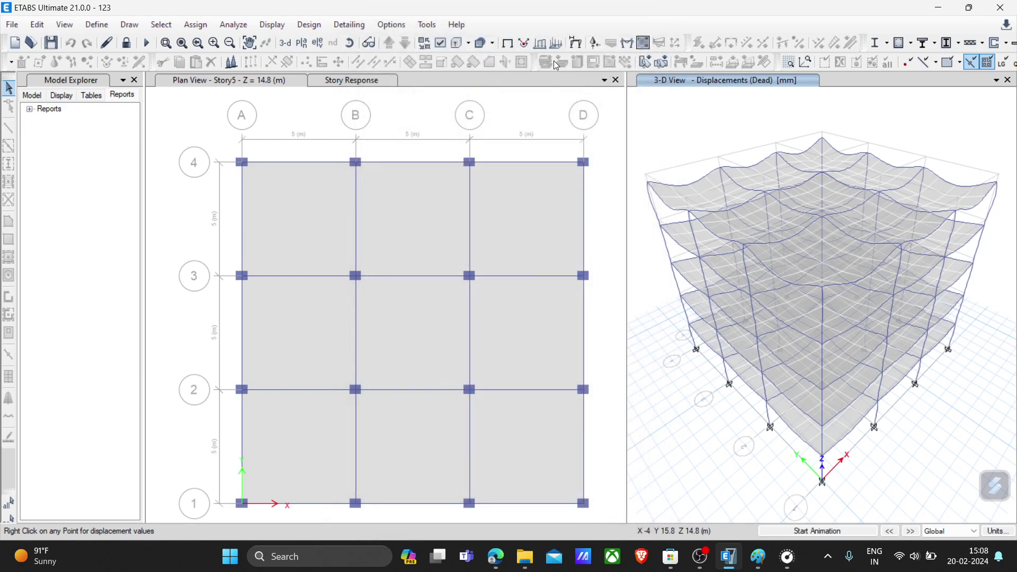
# - Change the Story5 plan view to the default 3-D view and display its RESP X deformed shape with Displacement UZ contours
pyautogui.click(290, 122)
pyautogui.click(289, 44)
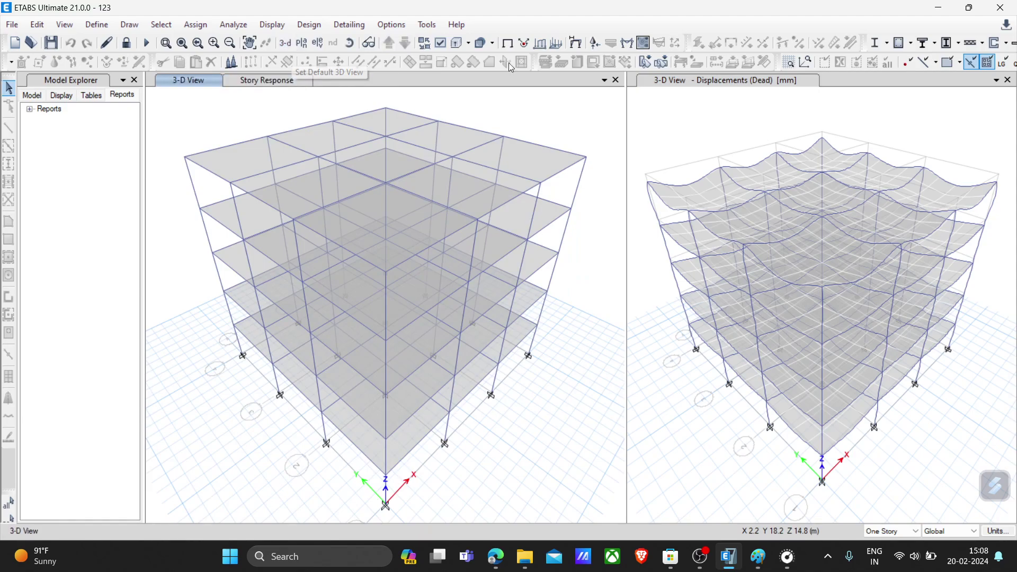
pyautogui.click(576, 43)
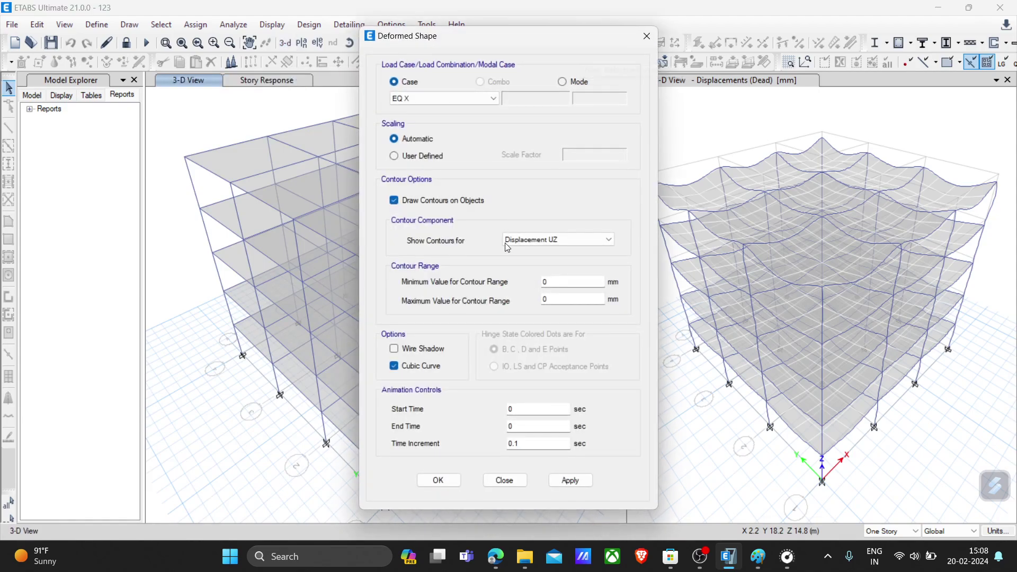
pyautogui.click(426, 99)
pyautogui.click(421, 144)
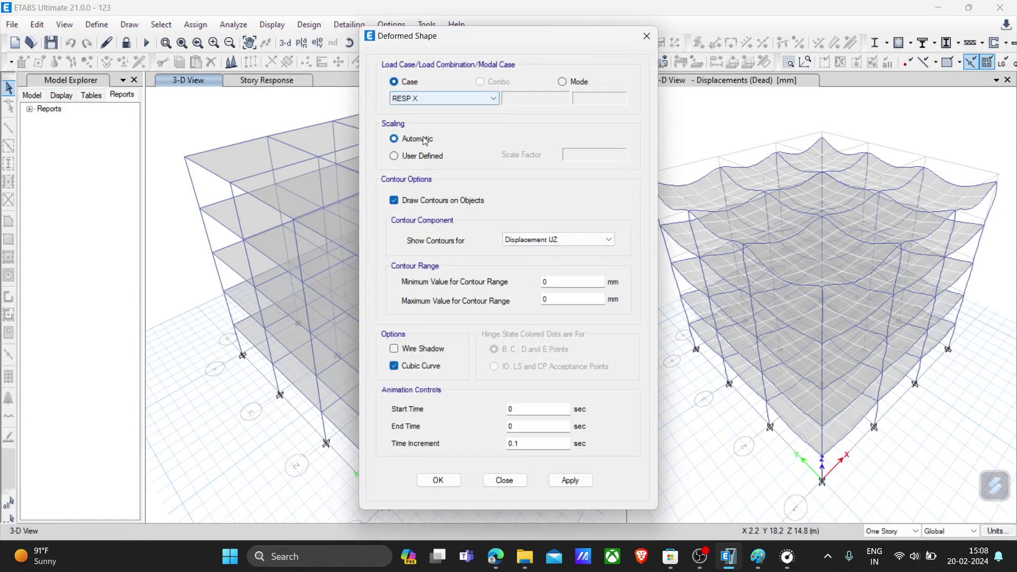
pyautogui.click(557, 486)
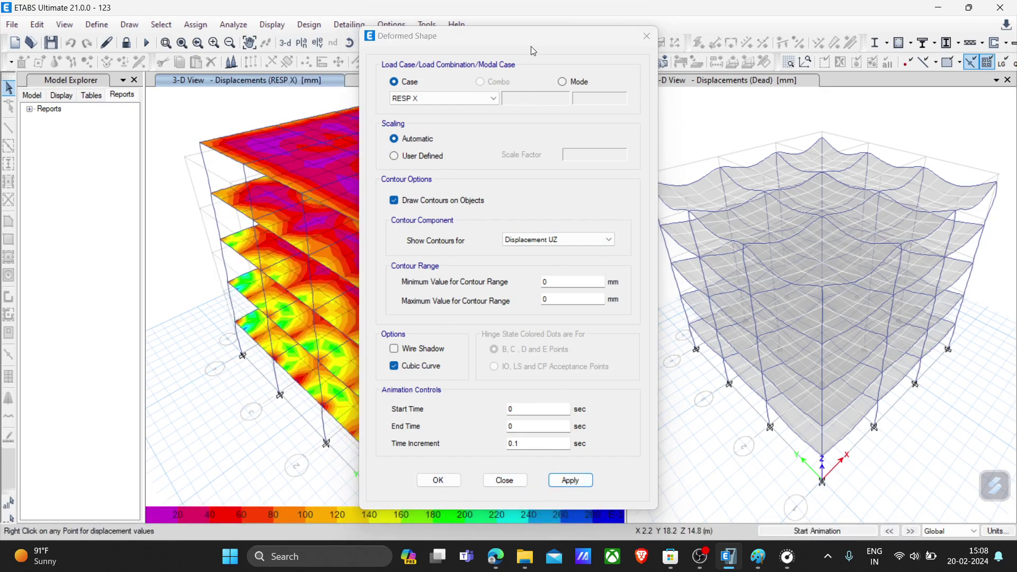
pyautogui.moveTo(531, 46); pyautogui.dragTo(303, 81)
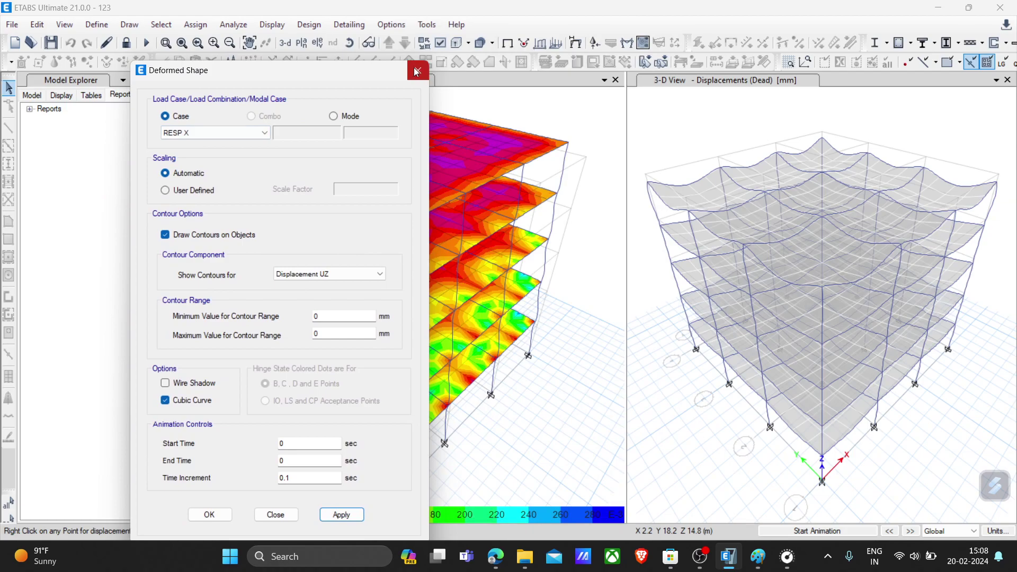
pyautogui.click(416, 71)
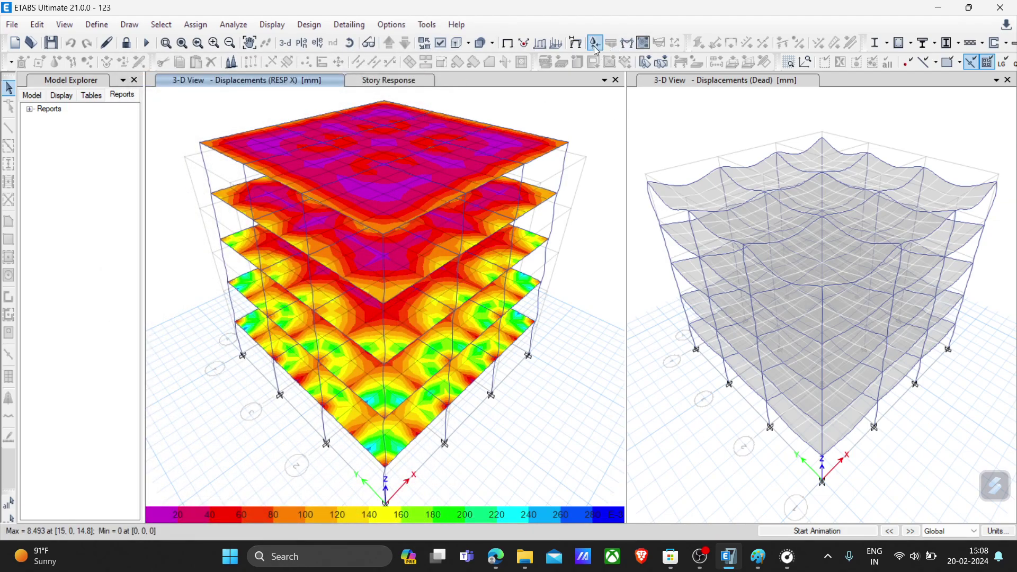
# - Display the filled Moment 2-2 diagram of the frames for the RESP X case
pyautogui.click(627, 44)
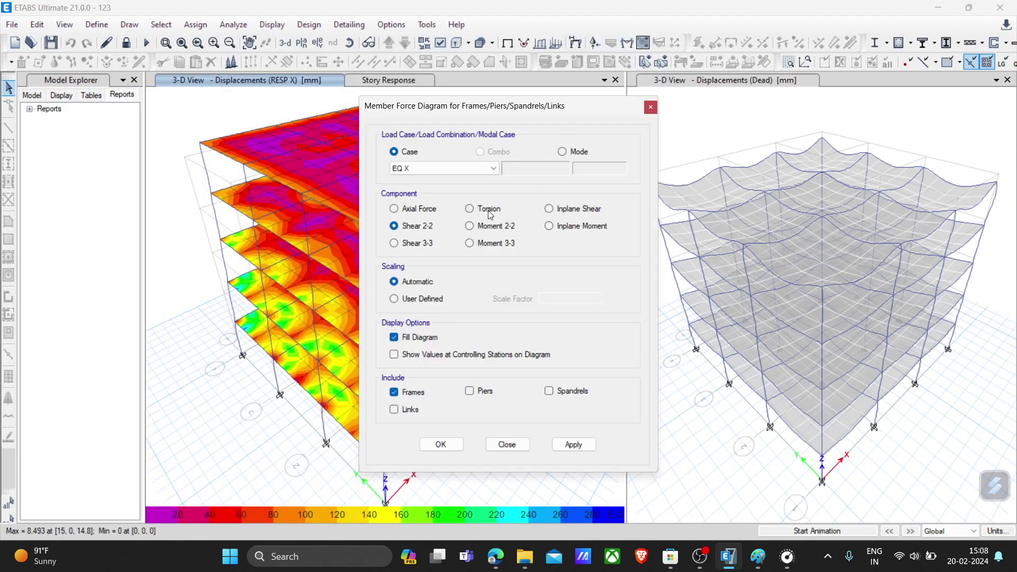
pyautogui.click(434, 168)
pyautogui.click(412, 214)
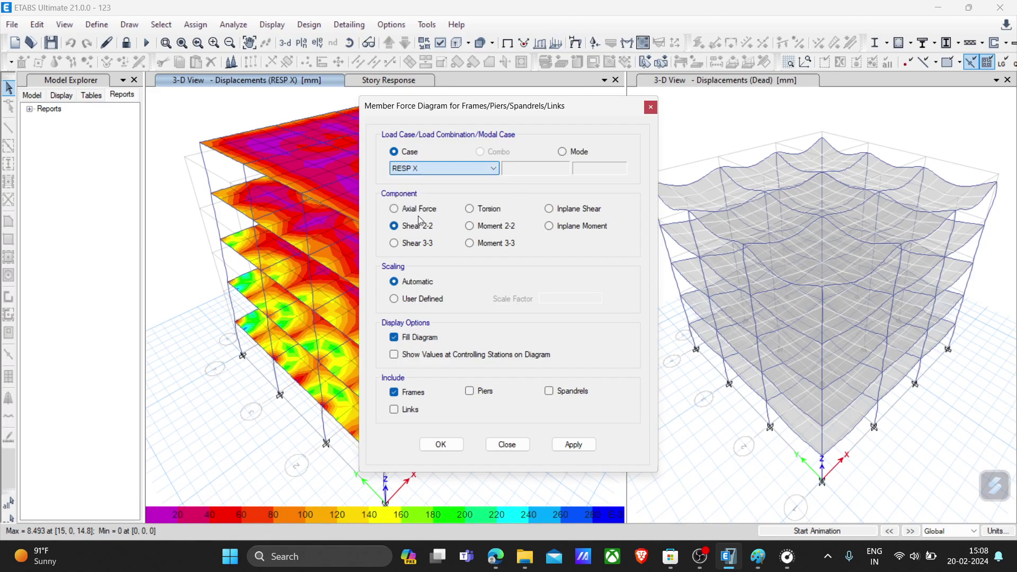
pyautogui.click(497, 226)
pyautogui.click(566, 443)
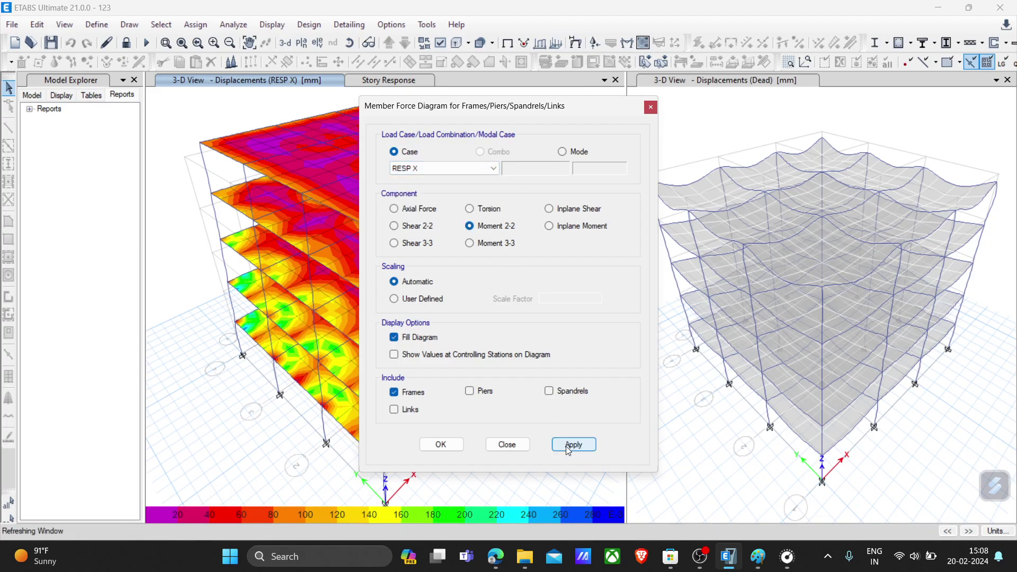
# - Display the frames' Moment 3-3 diagram and the Shear 2-2 diagram for RESP X
pyautogui.moveTo(511, 102); pyautogui.dragTo(756, 88)
pyautogui.click(744, 229)
pyautogui.click(819, 429)
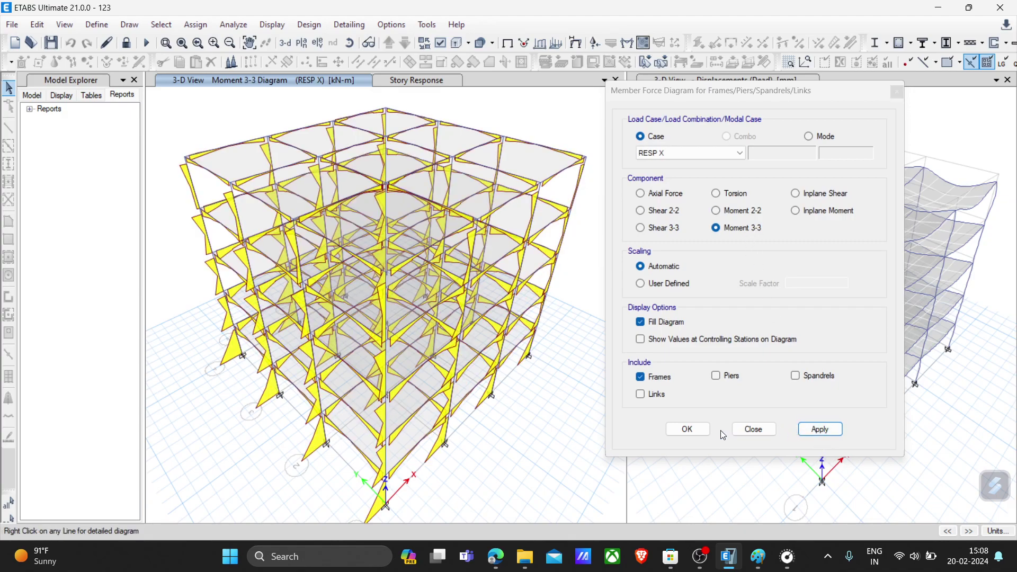
pyautogui.click(654, 211)
pyautogui.click(689, 428)
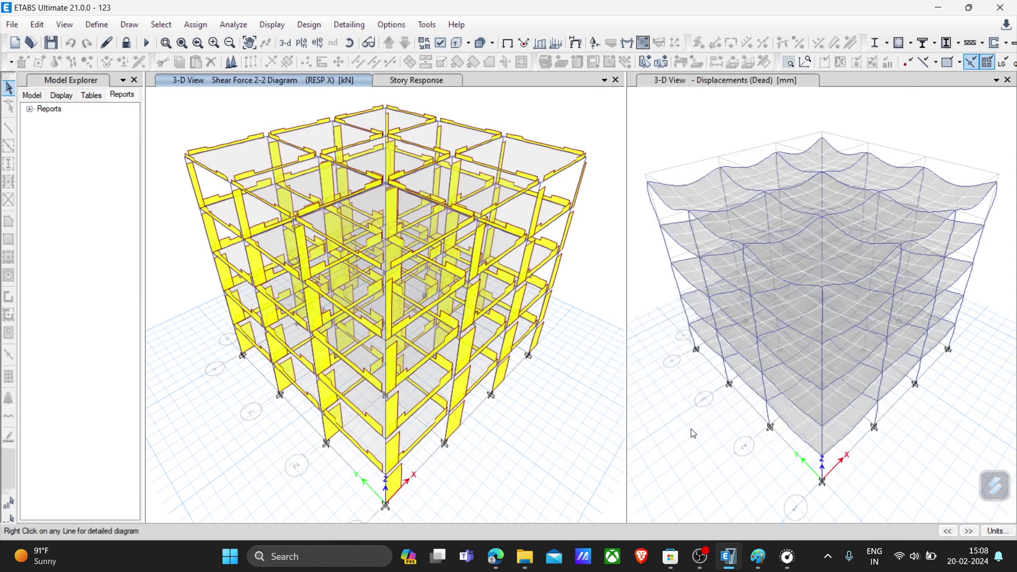
# - Return the view to the RESP X deformed shape with Displacement UZ contours
pyautogui.moveTo(477, 196)
pyautogui.click(571, 45)
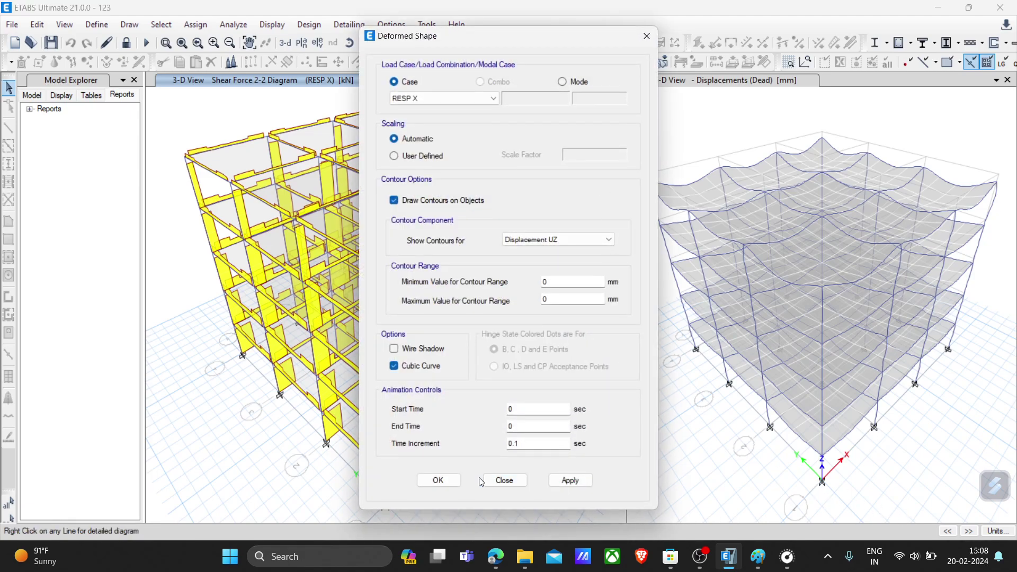
pyautogui.click(436, 480)
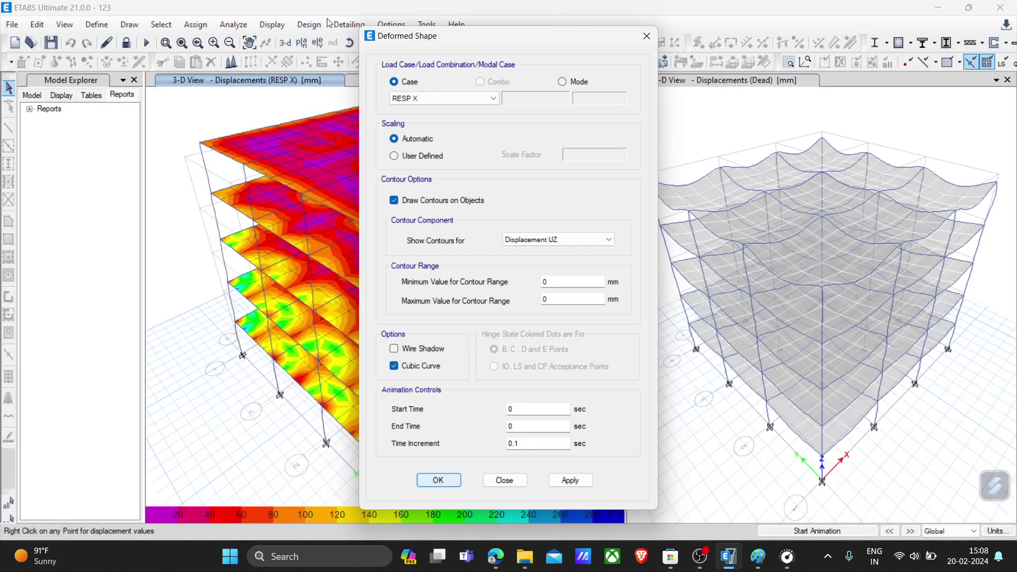
# - Open a new story response plot and show the maximum story displacement for the RESP X case
pyautogui.click(317, 29)
pyautogui.moveTo(277, 28)
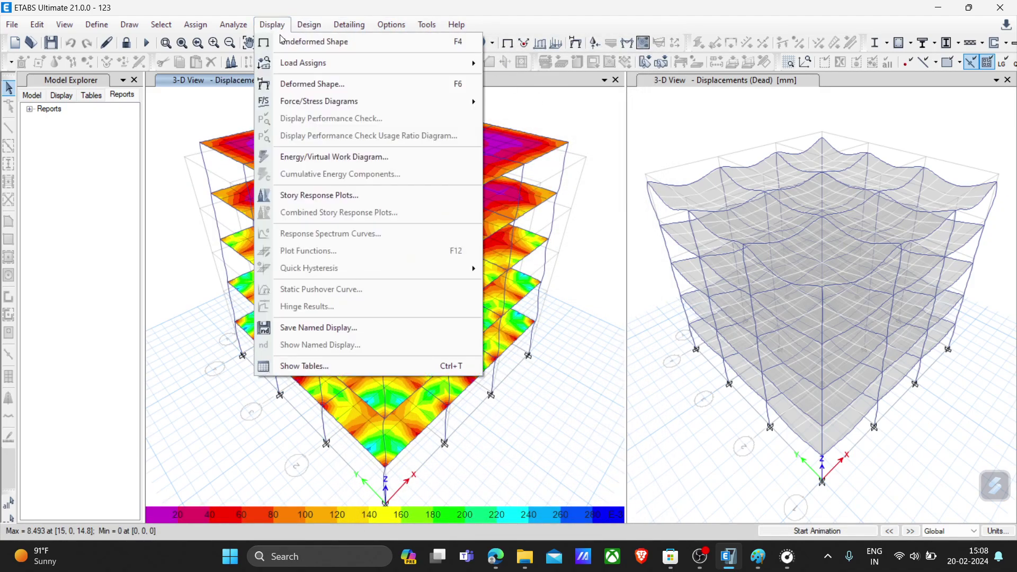
pyautogui.click(295, 191)
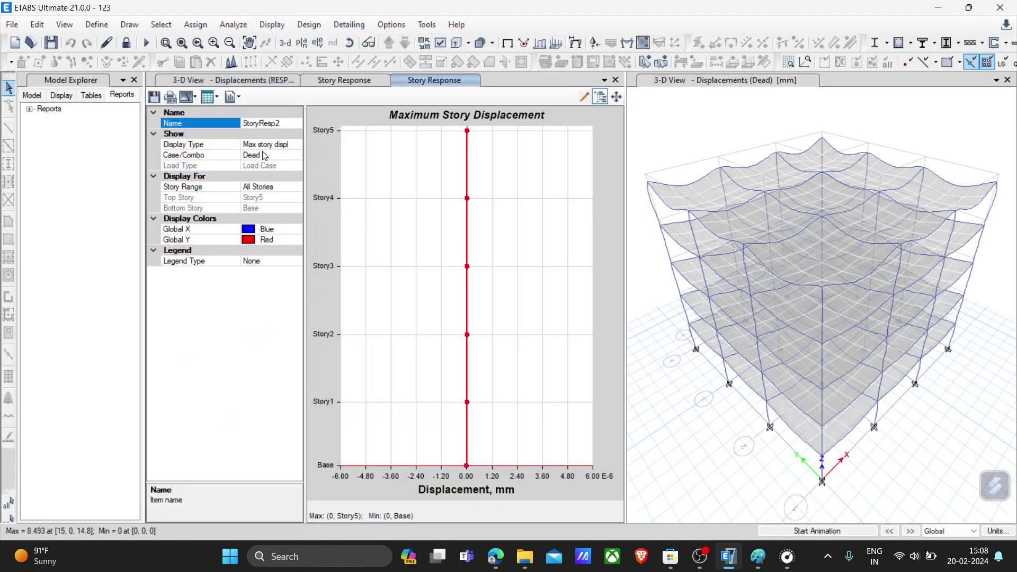
pyautogui.click(277, 146)
pyautogui.click(265, 155)
pyautogui.click(296, 155)
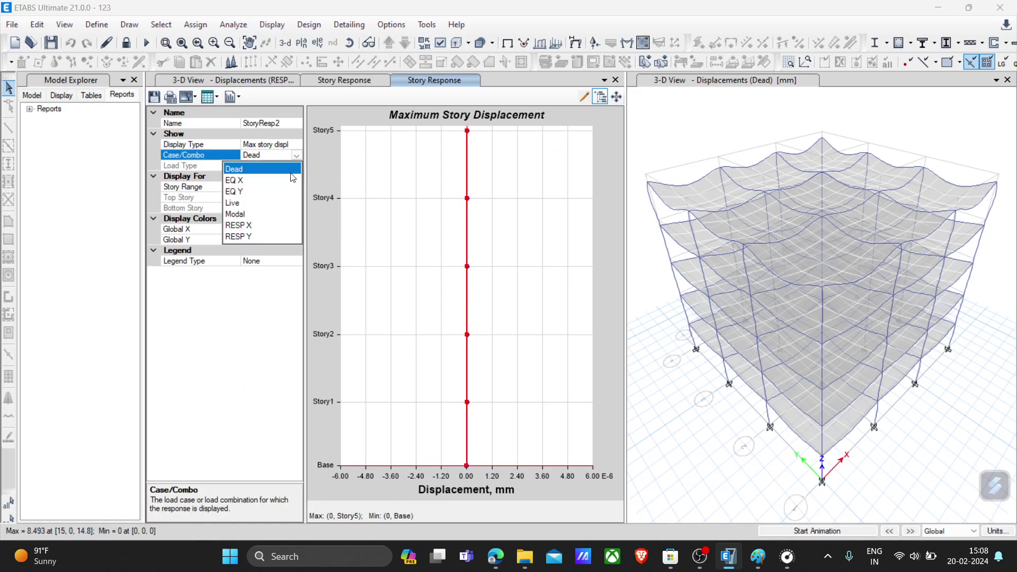
pyautogui.click(243, 224)
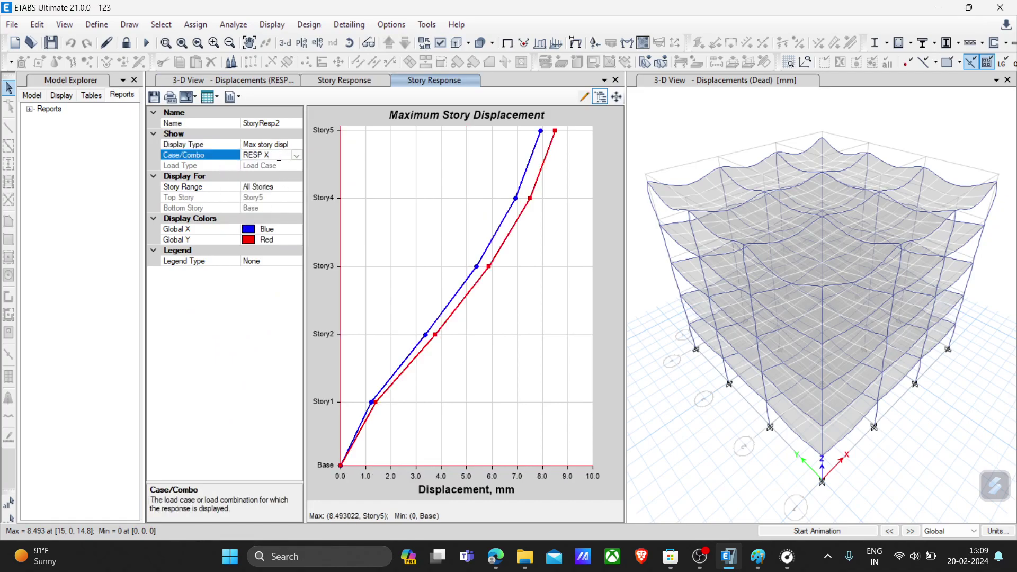
# - Show the maximum story drifts and the story shears of RESP X in the story response plot
pyautogui.click(266, 146)
pyautogui.click(296, 144)
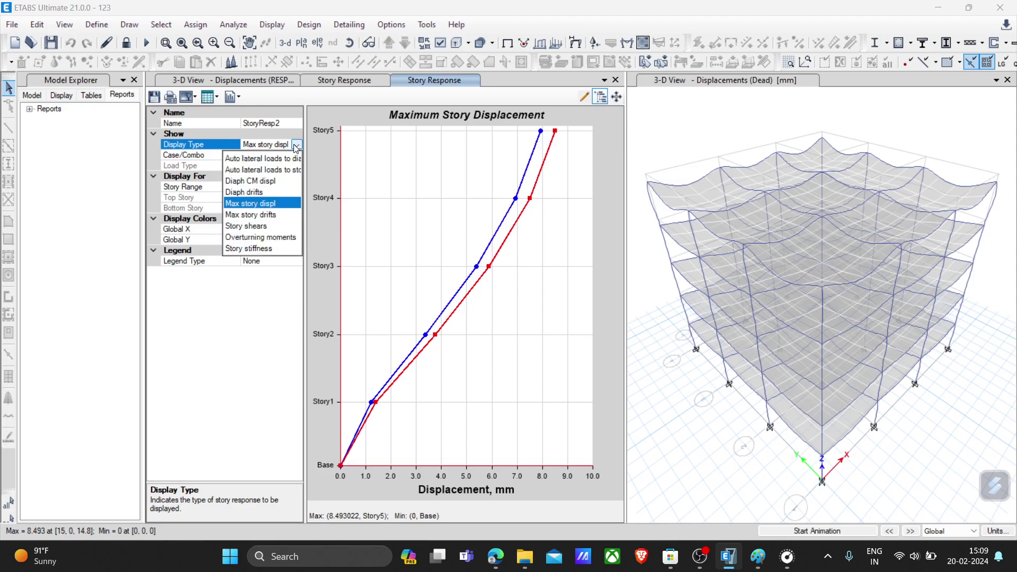
pyautogui.click(267, 217)
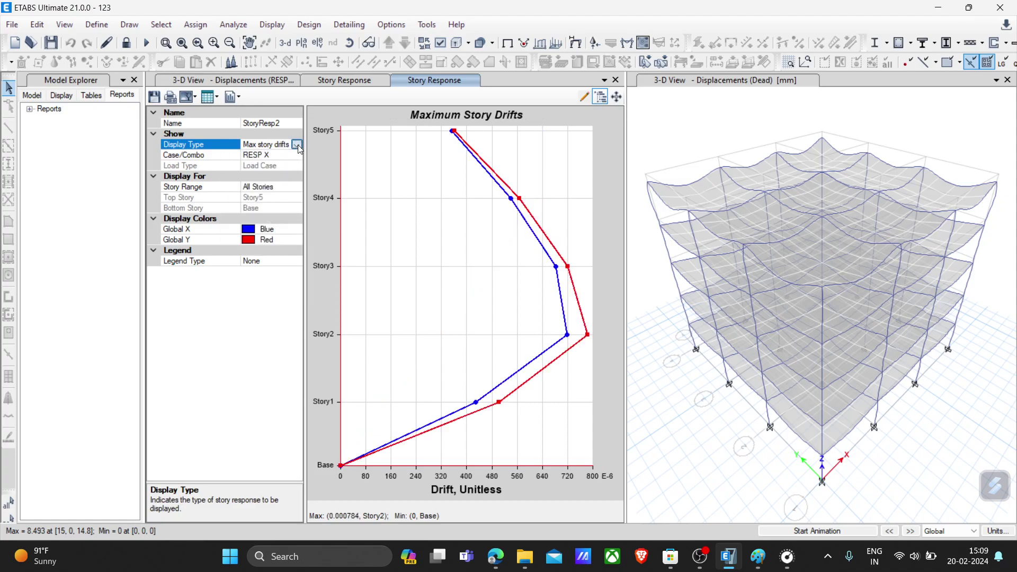
pyautogui.click(296, 144)
pyautogui.click(259, 226)
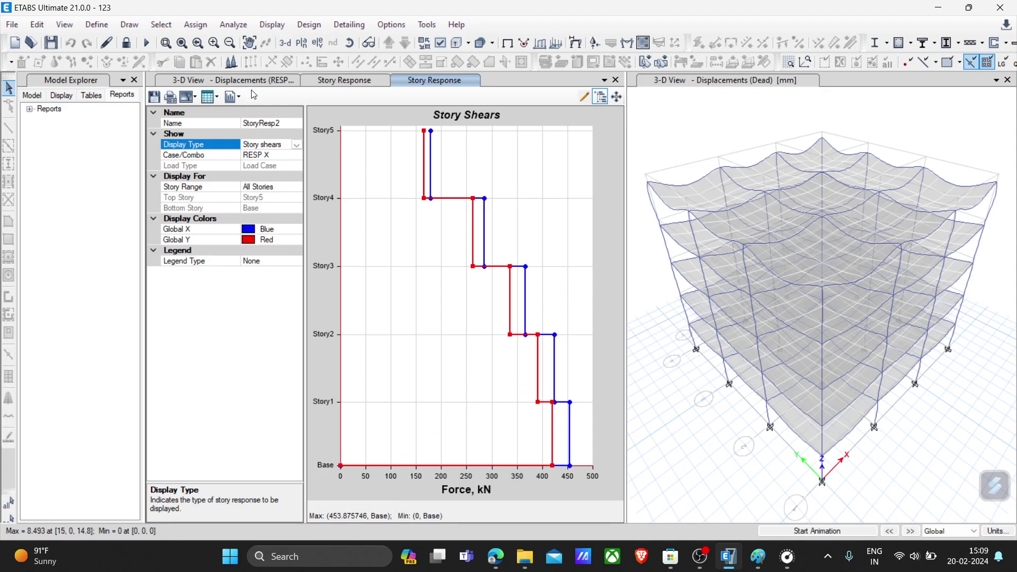
# - Preview the report of the RESP X story shears plot and close the report viewer
pyautogui.click(233, 96)
pyautogui.click(259, 110)
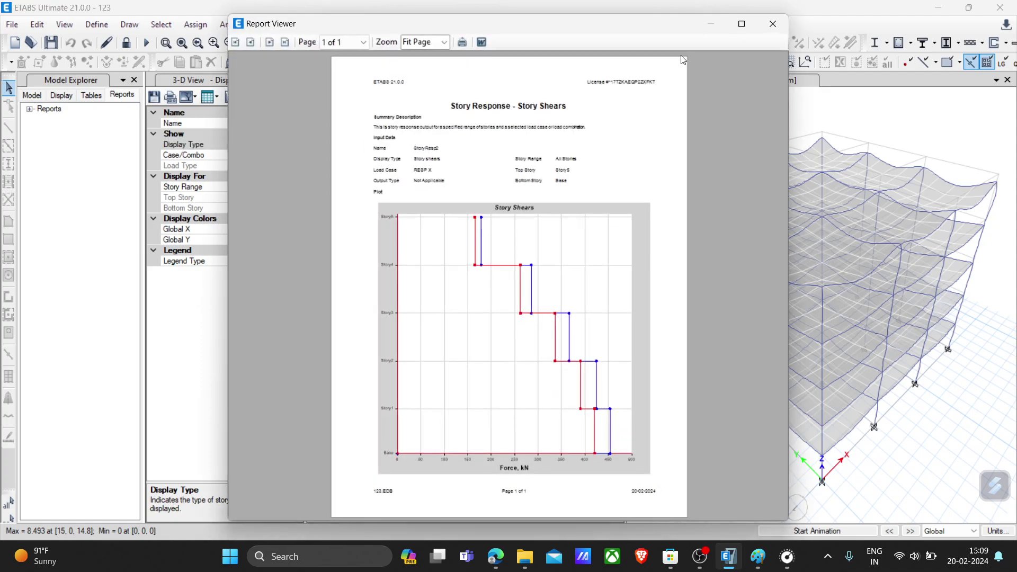
pyautogui.click(773, 23)
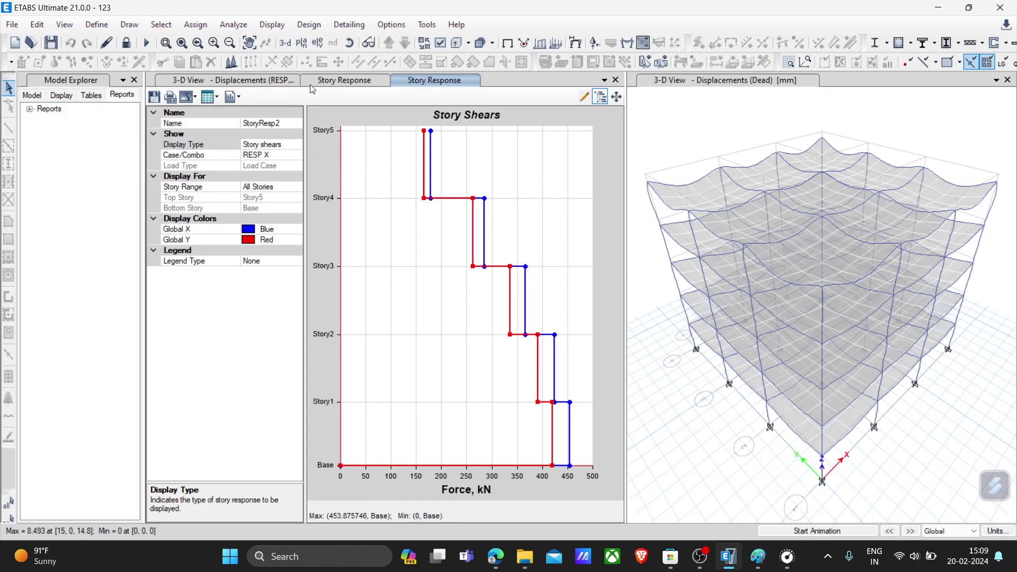
# - Open the table selection for display and limit the load patterns to EQ X and RESP X
pyautogui.click(268, 27)
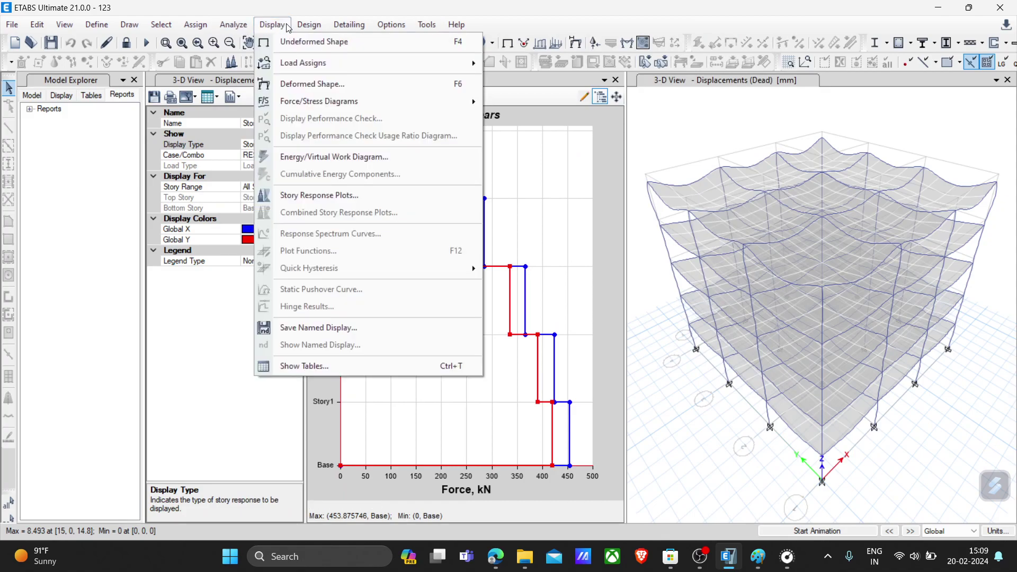
pyautogui.click(304, 366)
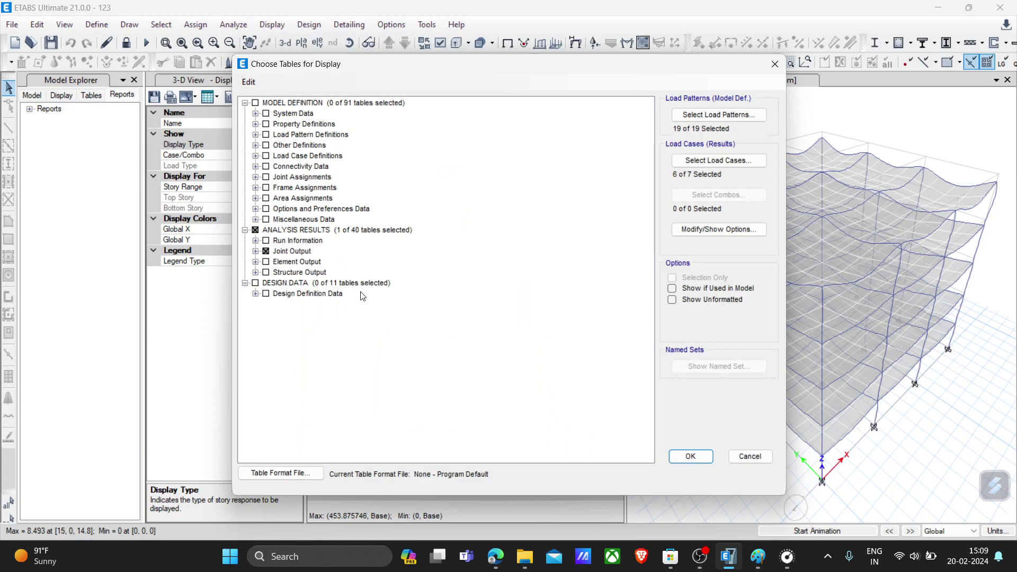
pyautogui.click(739, 116)
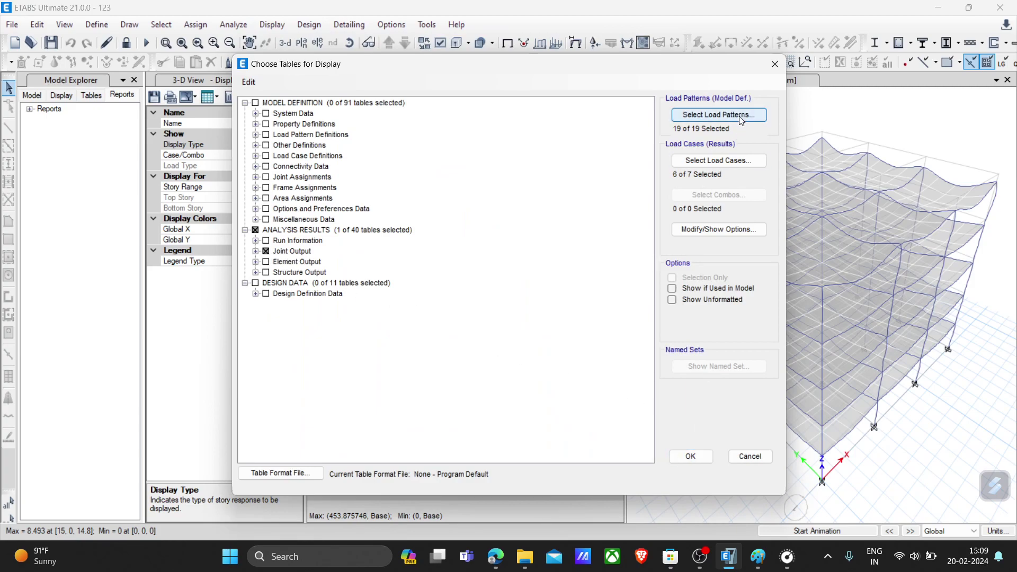
pyautogui.scroll(3, 449, 269)
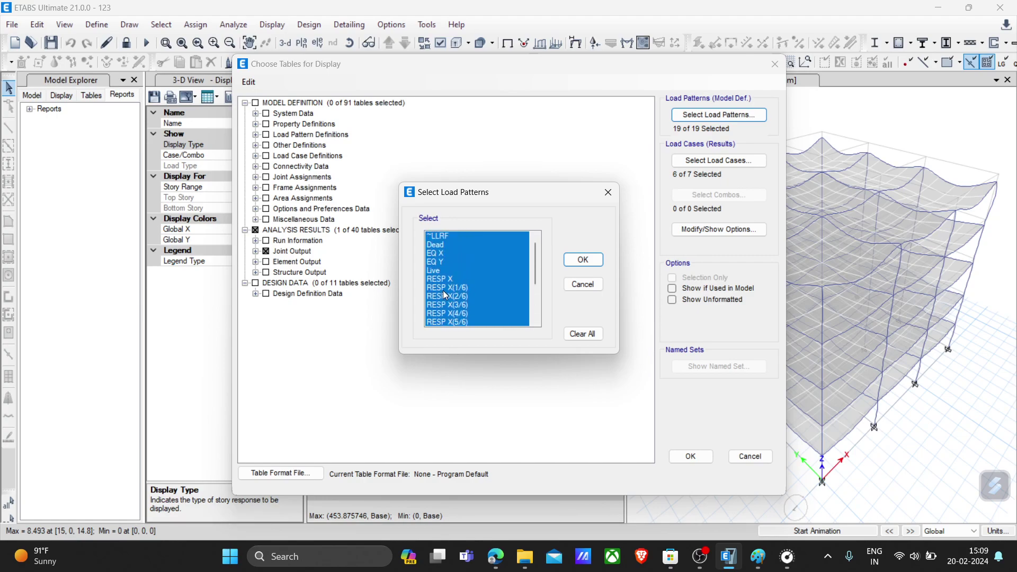
pyautogui.click(443, 279)
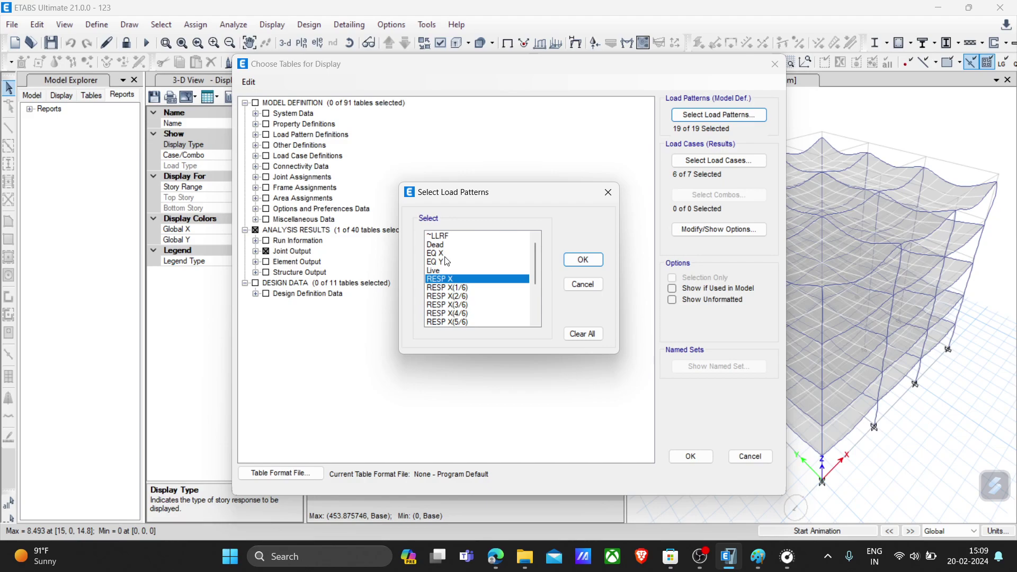
pyautogui.keyDown('ctrl'); pyautogui.click(446, 254); pyautogui.keyUp('ctrl')
pyautogui.click(582, 260)
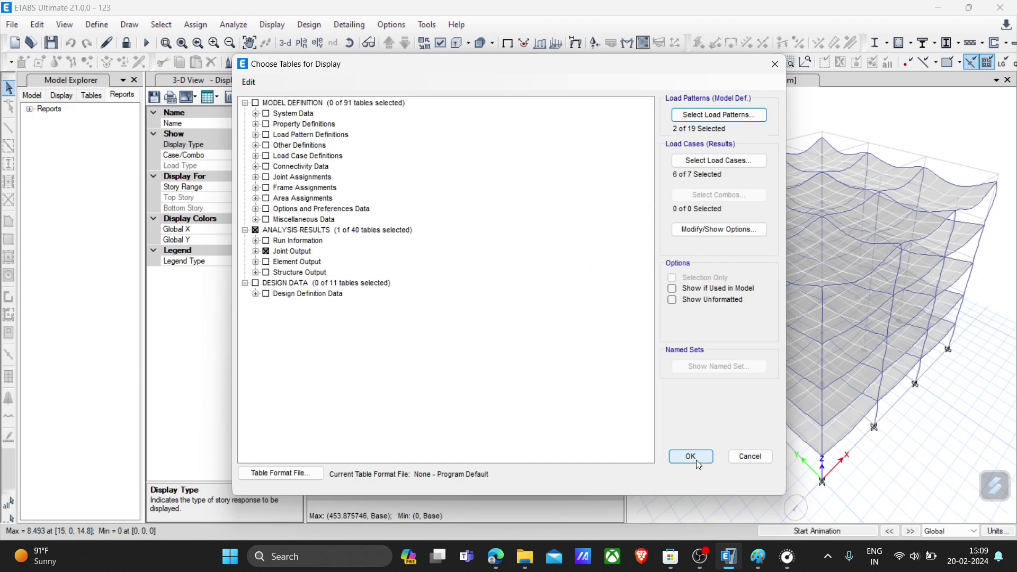
# - Limit the result load cases to EQ X, Modal and RESP X and display the Joint Reactions table
pyautogui.click(698, 161)
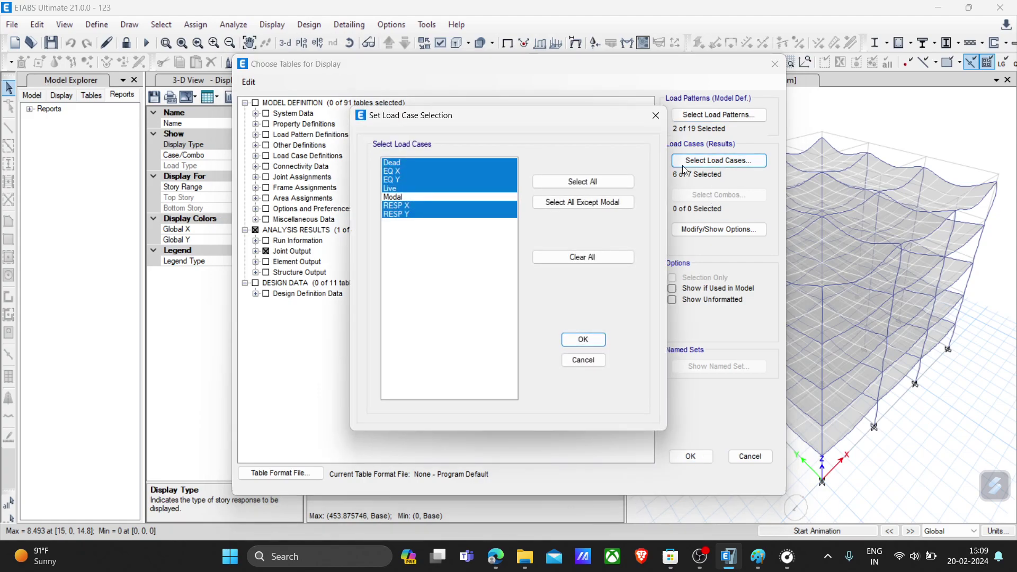
pyautogui.click(398, 170)
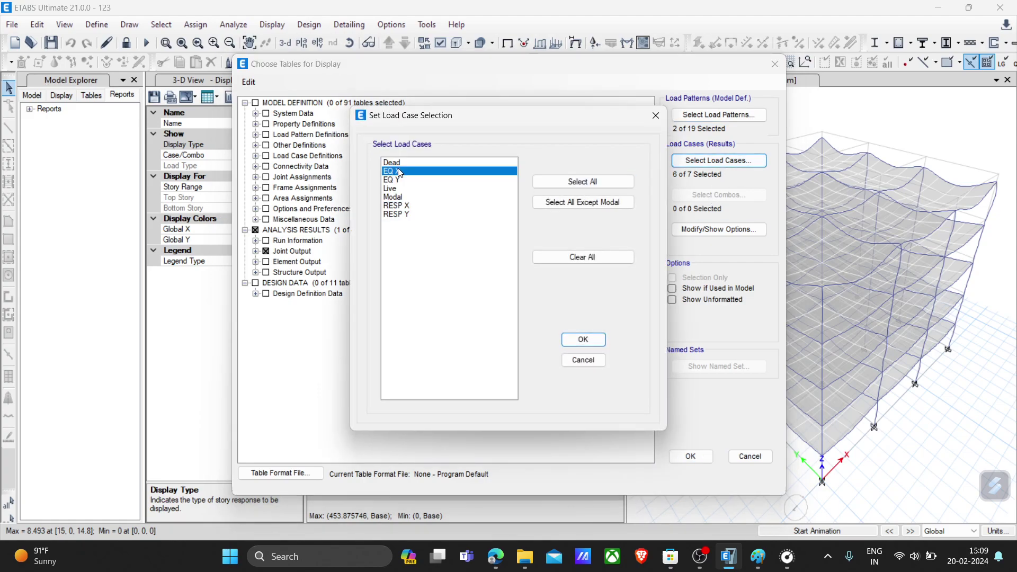
pyautogui.keyDown('ctrl'); pyautogui.click(410, 207); pyautogui.keyUp('ctrl')
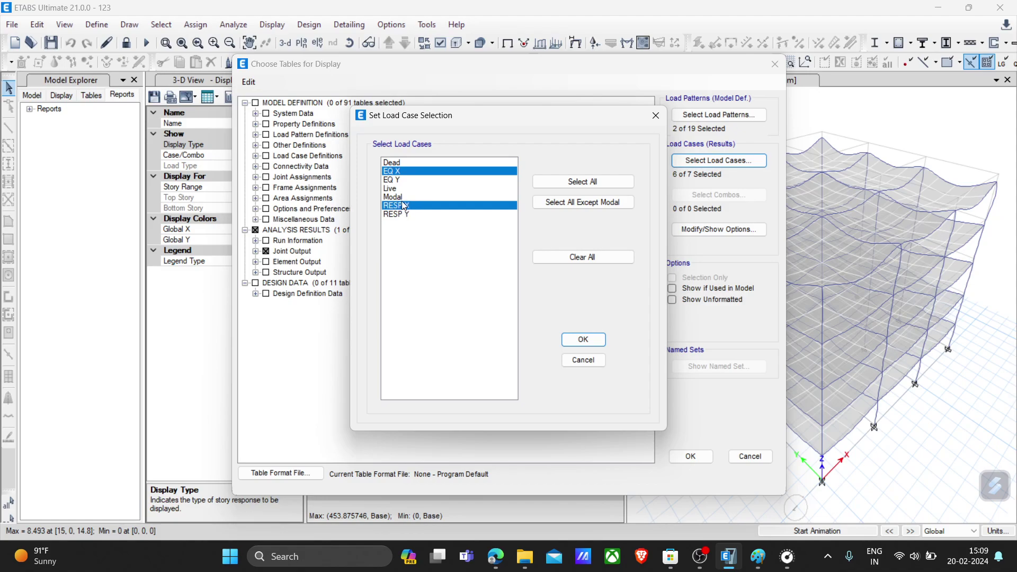
pyautogui.keyDown('ctrl'); pyautogui.click(397, 197); pyautogui.keyUp('ctrl')
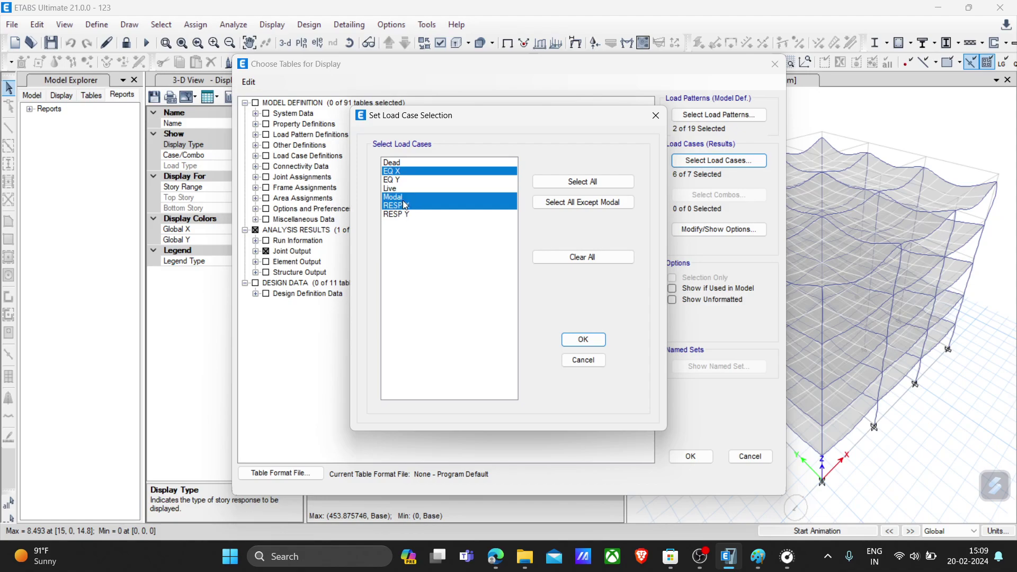
pyautogui.click(594, 338)
pyautogui.click(689, 456)
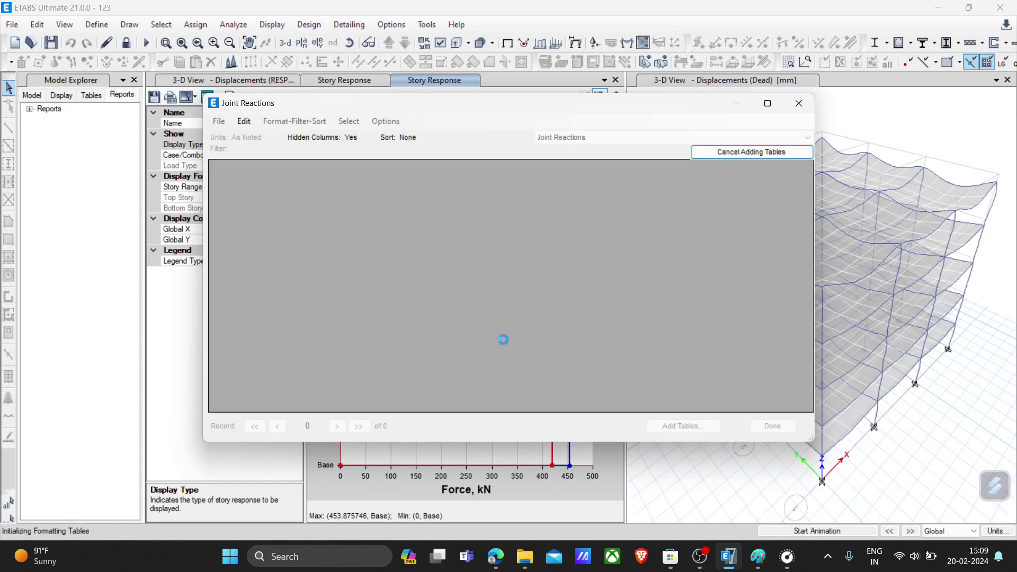
# - Look through the Joint Reactions table and compare the FX reactions of EQ X and RESP X at base joint label 1
pyautogui.scroll(-9, 460, 333)
pyautogui.scroll(9, 459, 333)
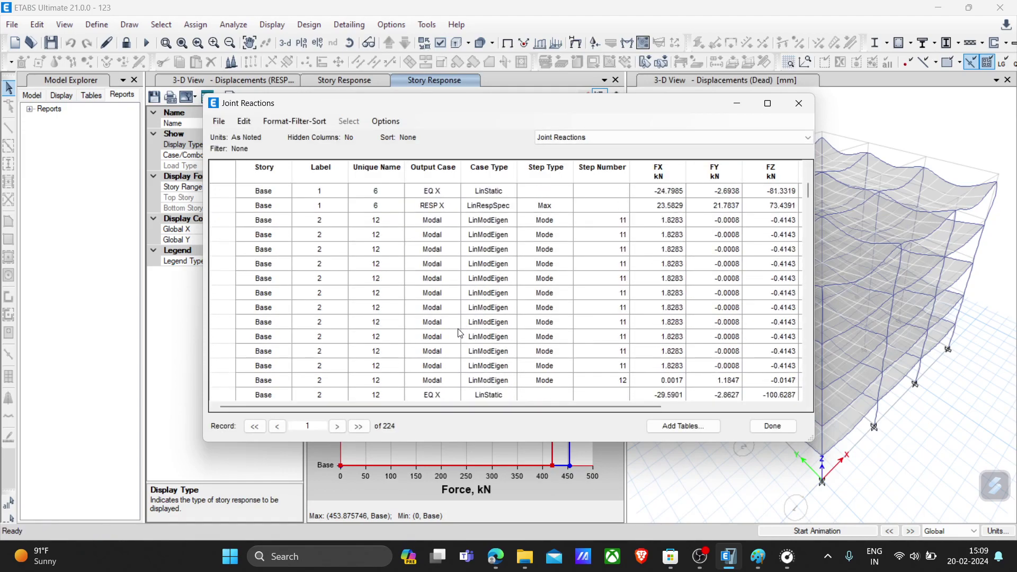
pyautogui.click(585, 137)
pyautogui.click(584, 136)
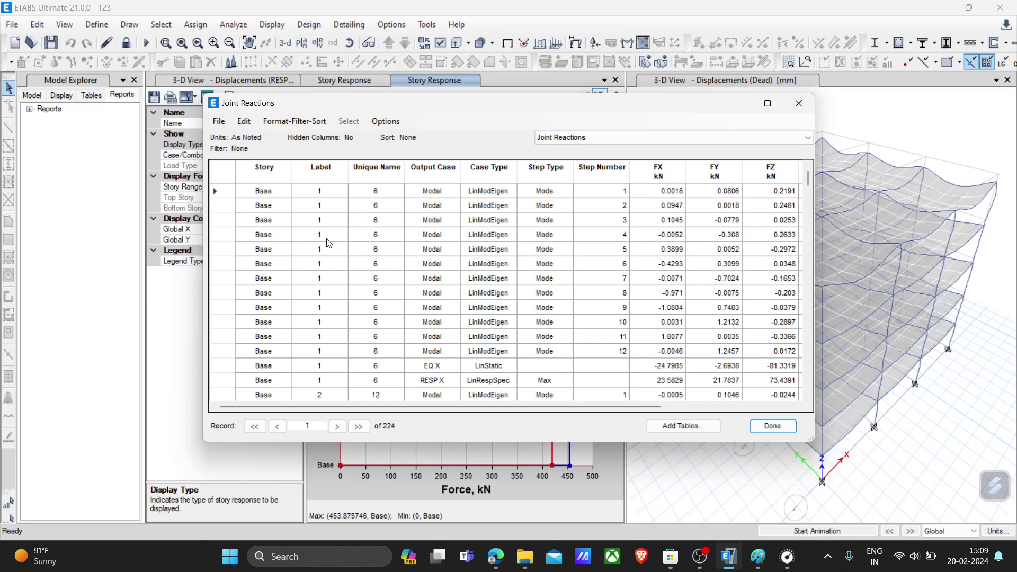
pyautogui.scroll(-5, 453, 313)
pyautogui.scroll(5, 453, 313)
pyautogui.click(435, 365)
pyautogui.click(660, 371)
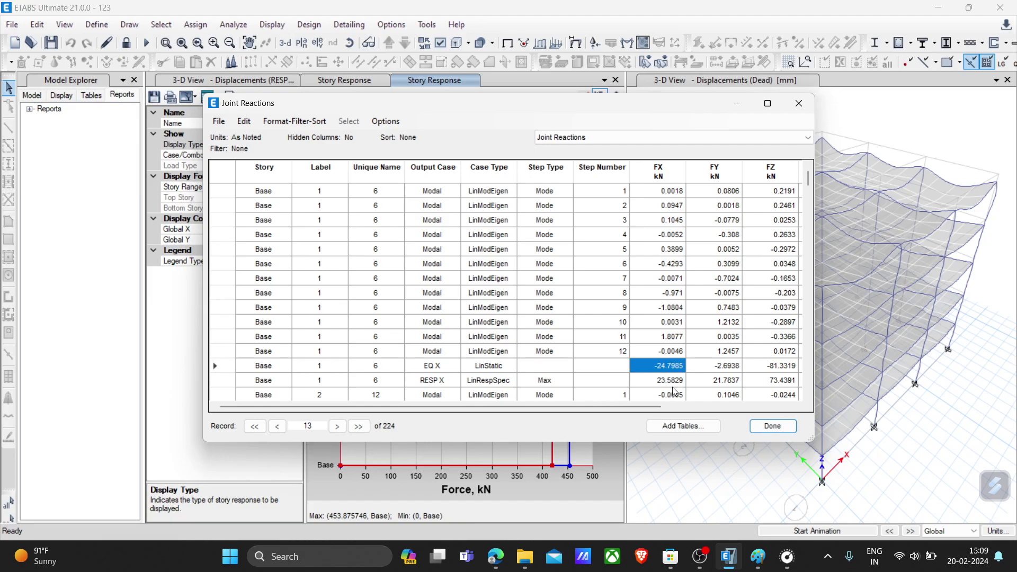
pyautogui.click(674, 381)
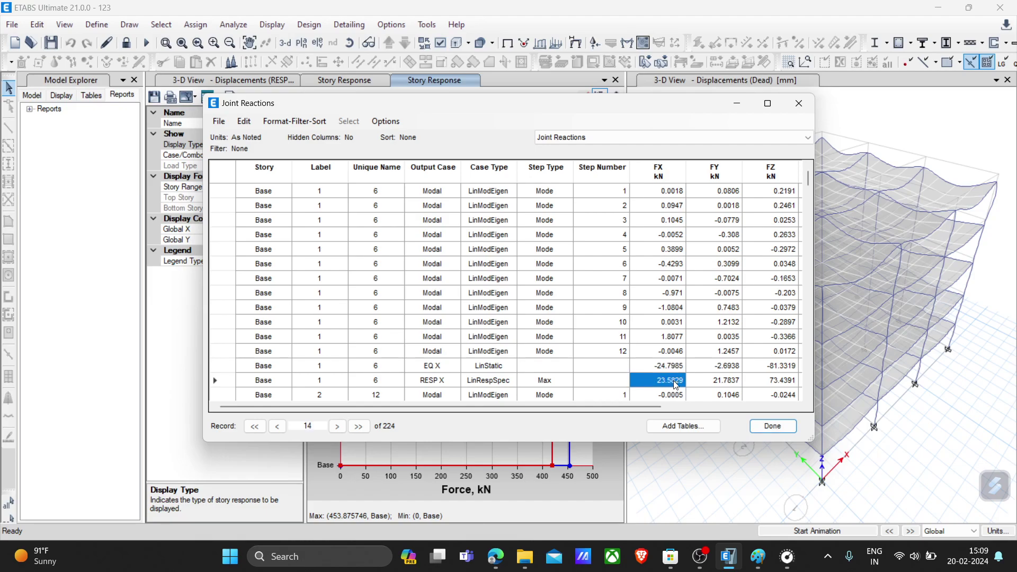
pyautogui.click(667, 365)
pyautogui.click(663, 381)
pyautogui.click(664, 368)
pyautogui.click(656, 381)
# - Switch to the IS-1893-2016 PDF in Edge, find clause 7.7.3 on dynamic analysis base shear, and return to ETABS
pyautogui.click(496, 556)
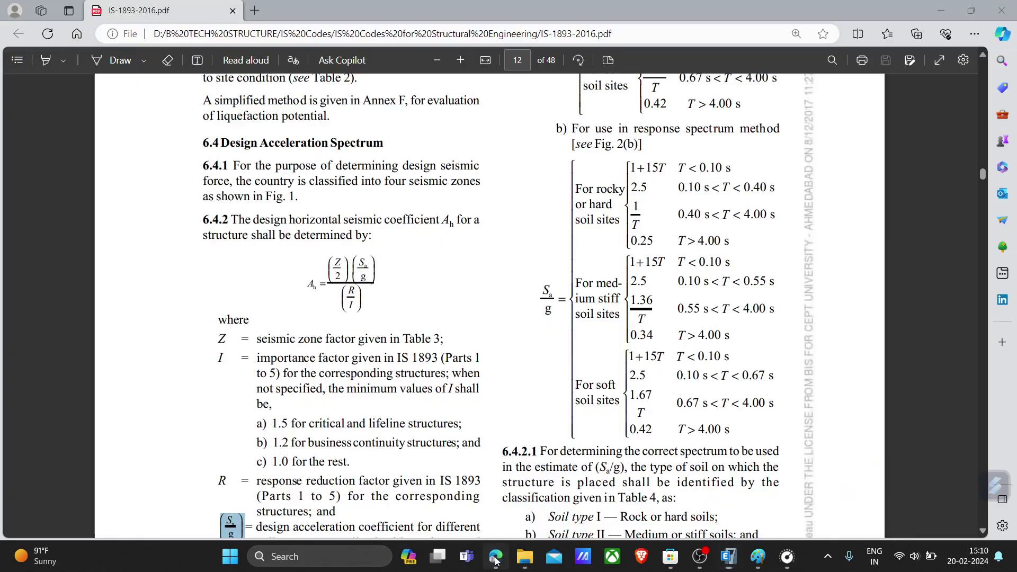
pyautogui.scroll(12, 616, 362)
pyautogui.scroll(-12, 617, 365)
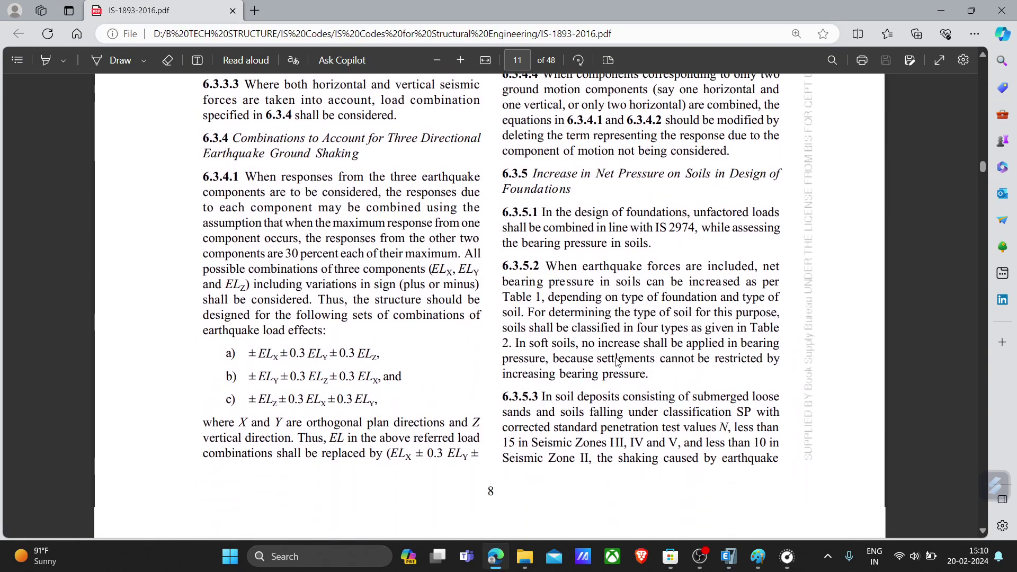
pyautogui.scroll(-20, 622, 387)
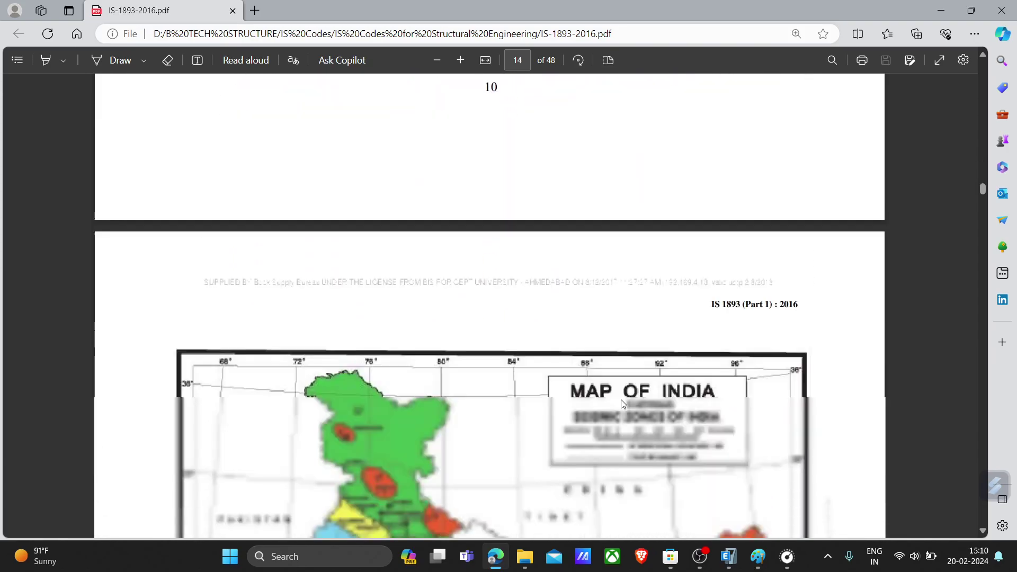
pyautogui.scroll(-20, 621, 407)
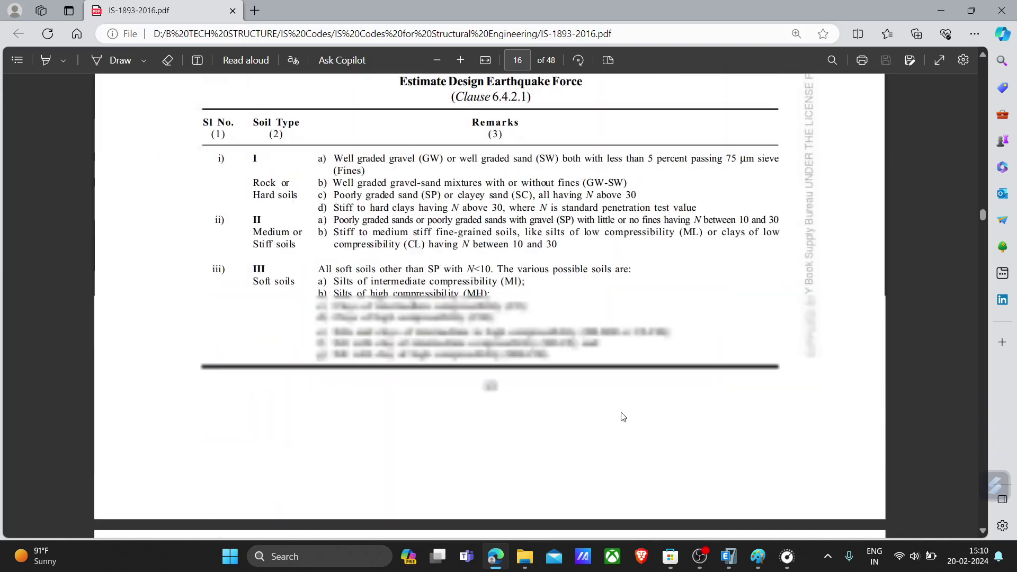
pyautogui.scroll(-20, 621, 417)
pyautogui.scroll(20, 619, 413)
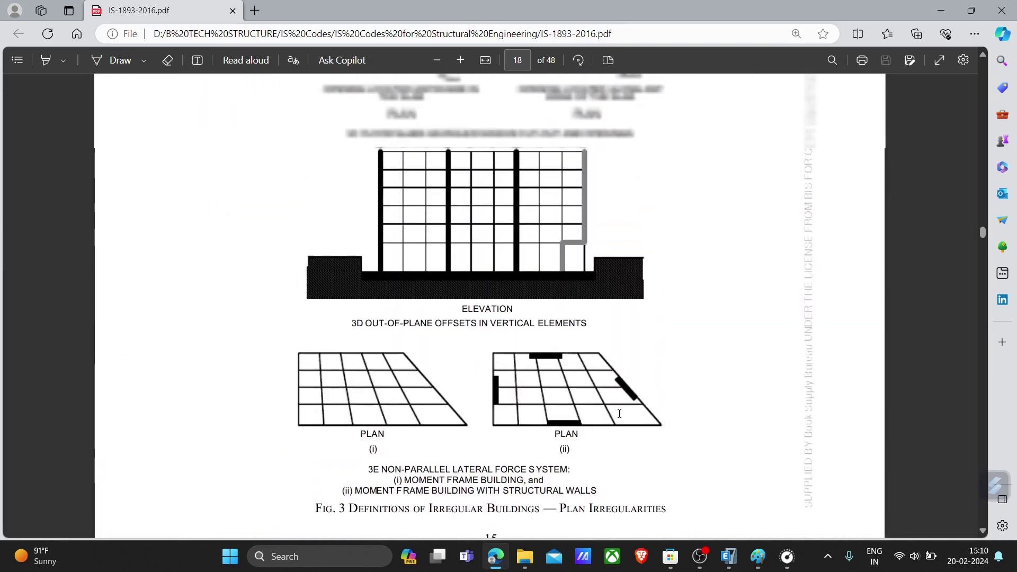
pyautogui.scroll(7, 619, 413)
pyautogui.scroll(-20, 619, 414)
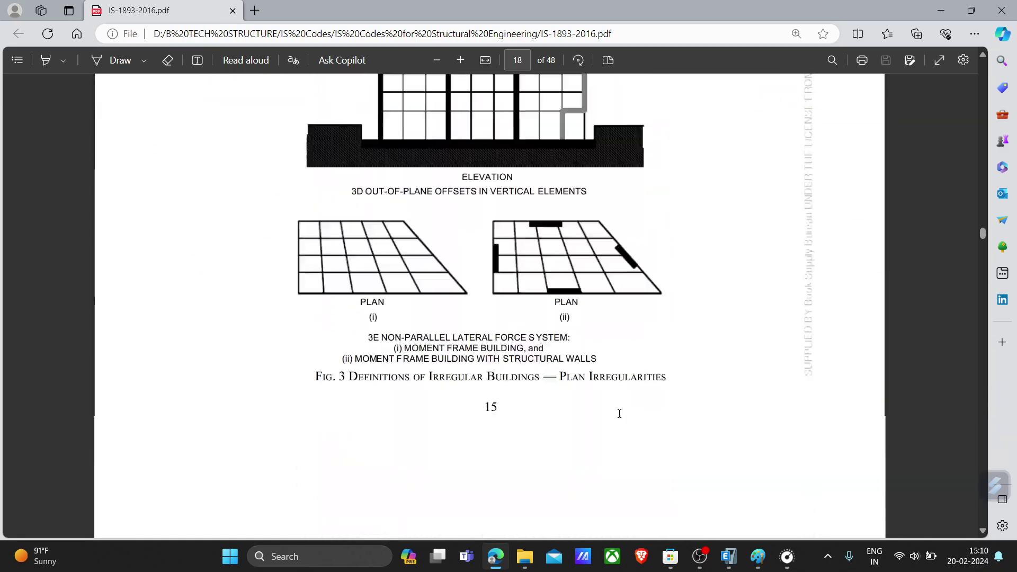
pyautogui.scroll(-20, 619, 414)
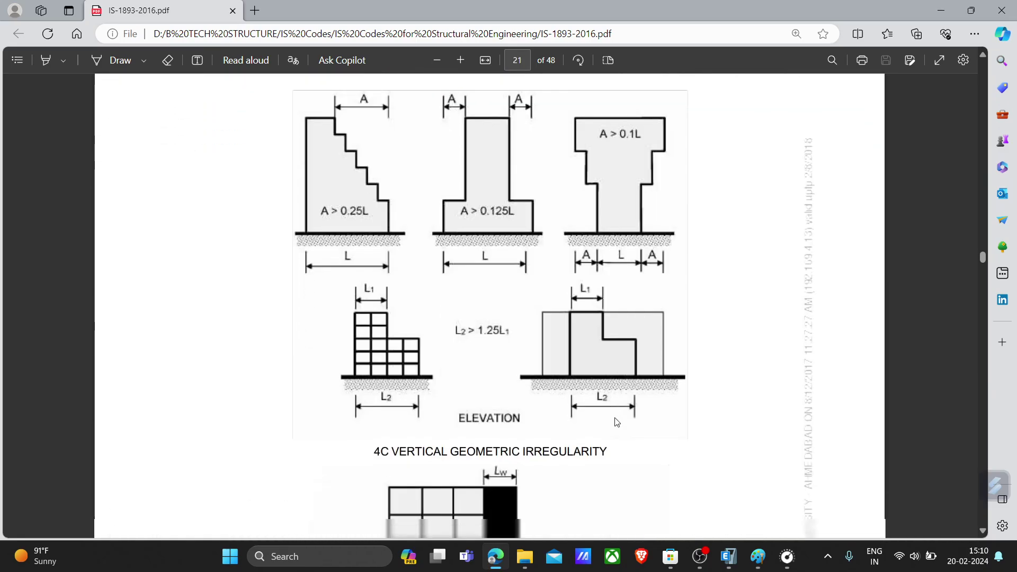
pyautogui.scroll(-20, 614, 420)
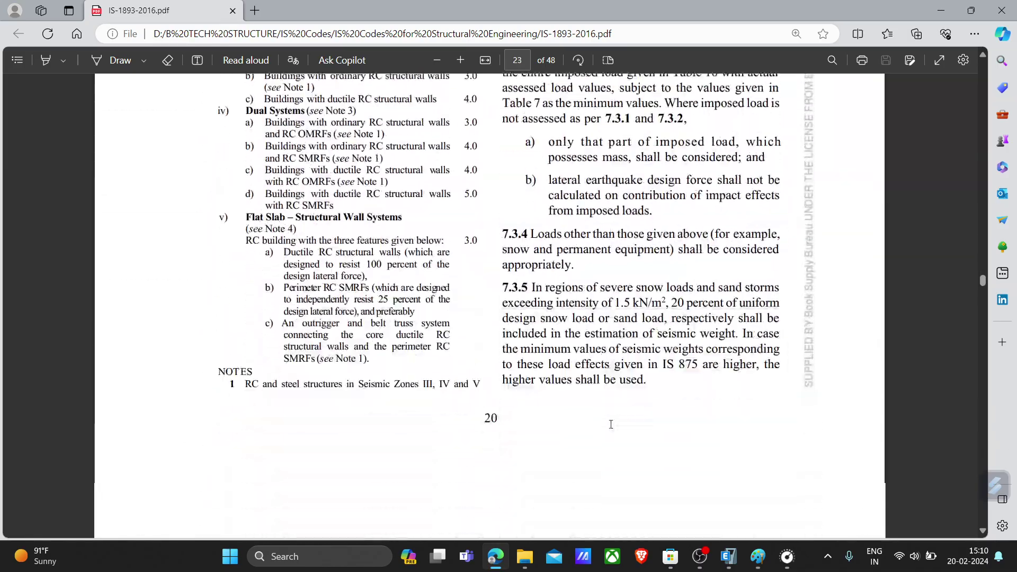
pyautogui.scroll(-20, 609, 429)
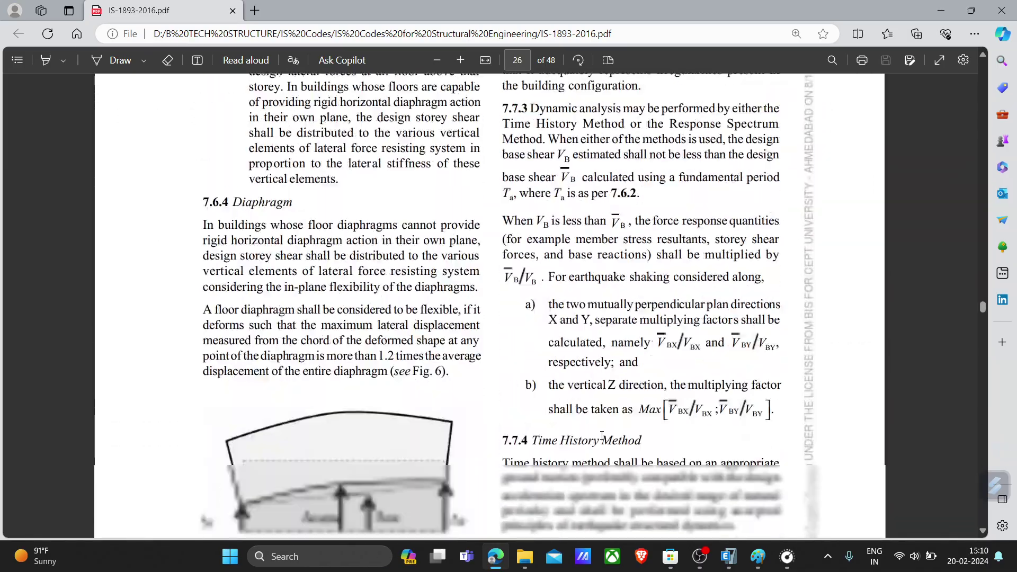
pyautogui.scroll(15, 602, 290)
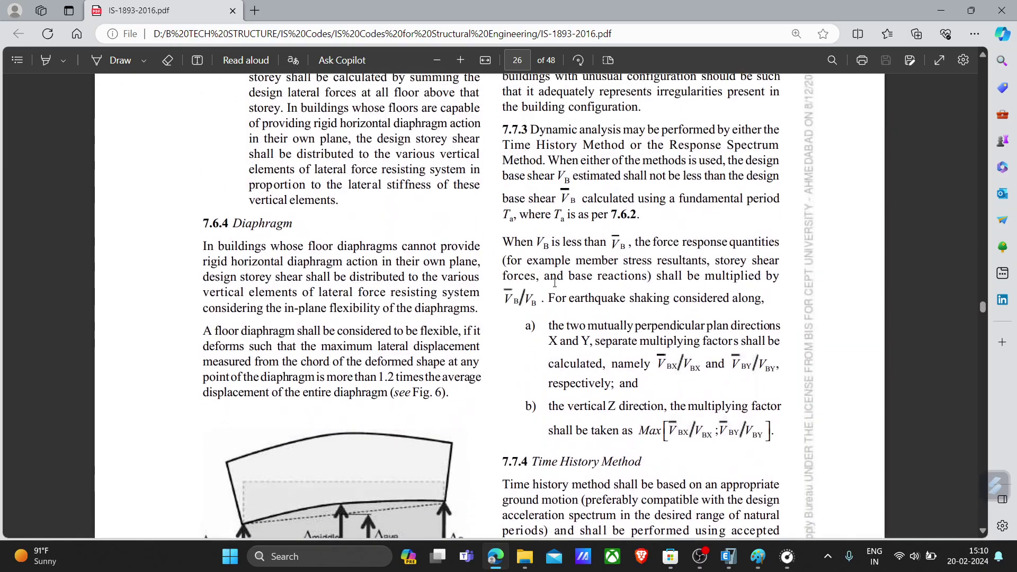
pyautogui.scroll(1, 602, 290)
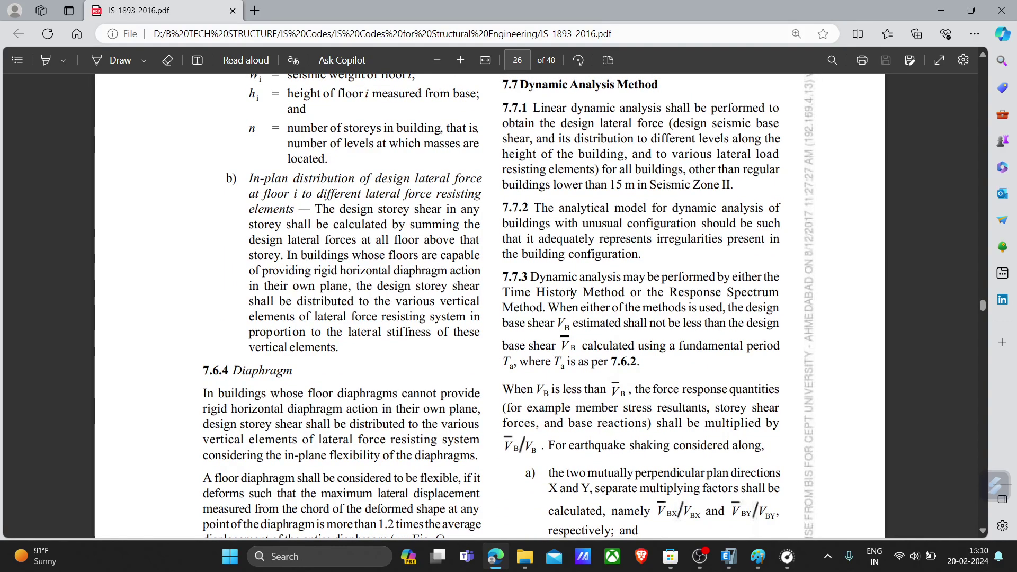
pyautogui.click(939, 11)
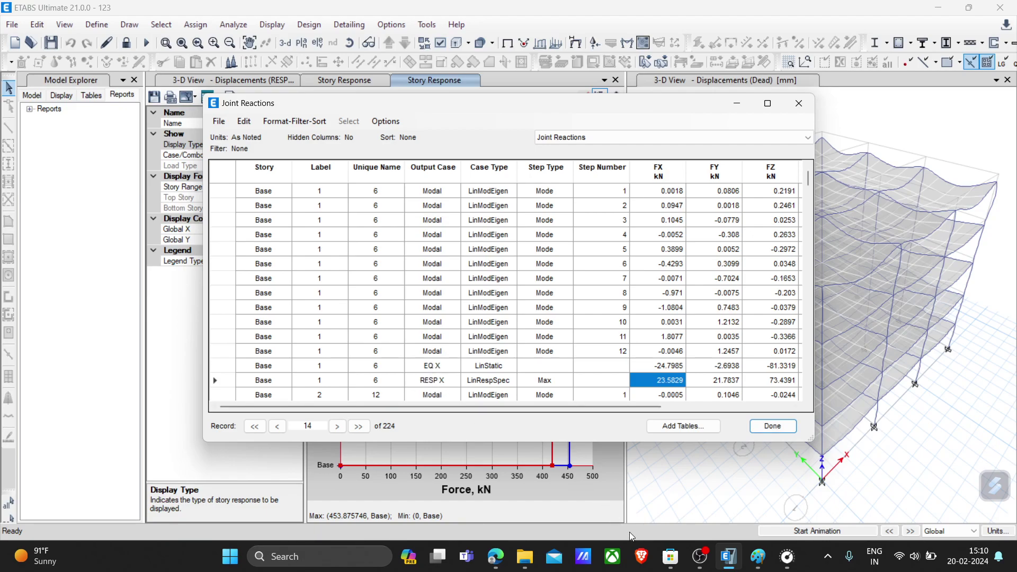
# - Reopen the IS-1893-2016 PDF in Edge, examine the base shear multiplying factors in clause 7.7.3, and go back to ETABS
pyautogui.moveTo(765, 563)
pyautogui.click(496, 557)
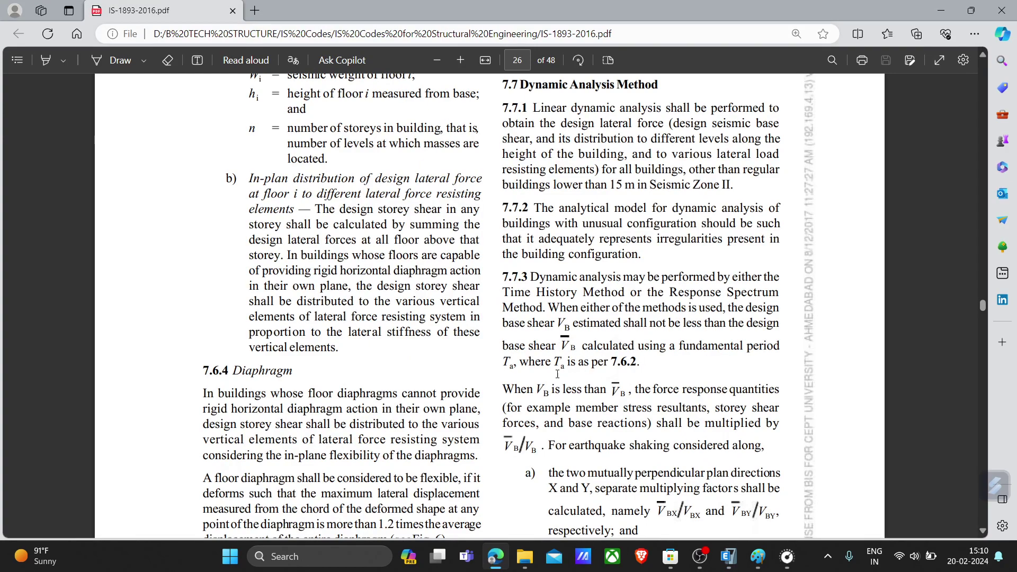
pyautogui.scroll(-3, 533, 368)
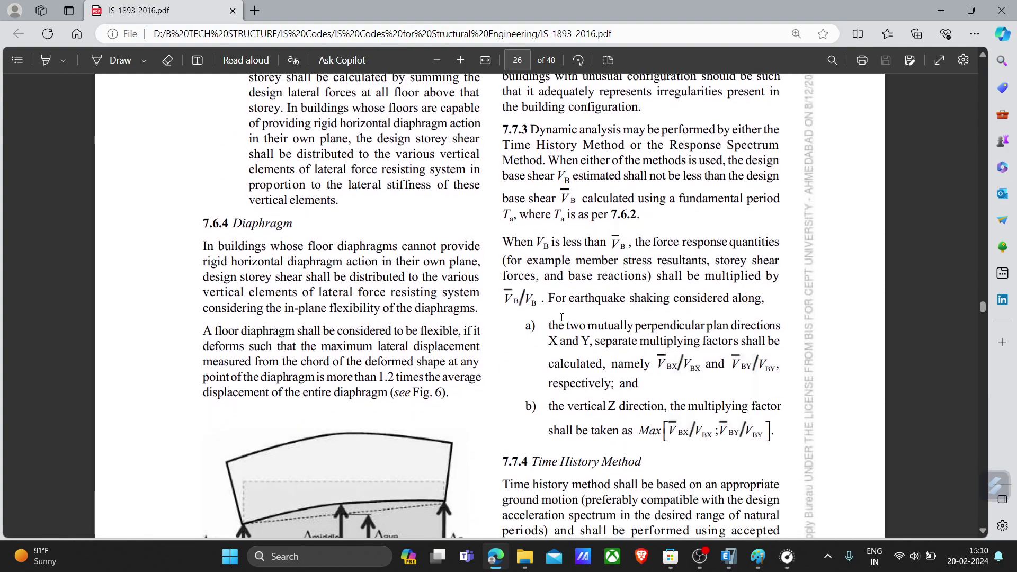
pyautogui.scroll(-4, 632, 297)
pyautogui.scroll(4, 632, 307)
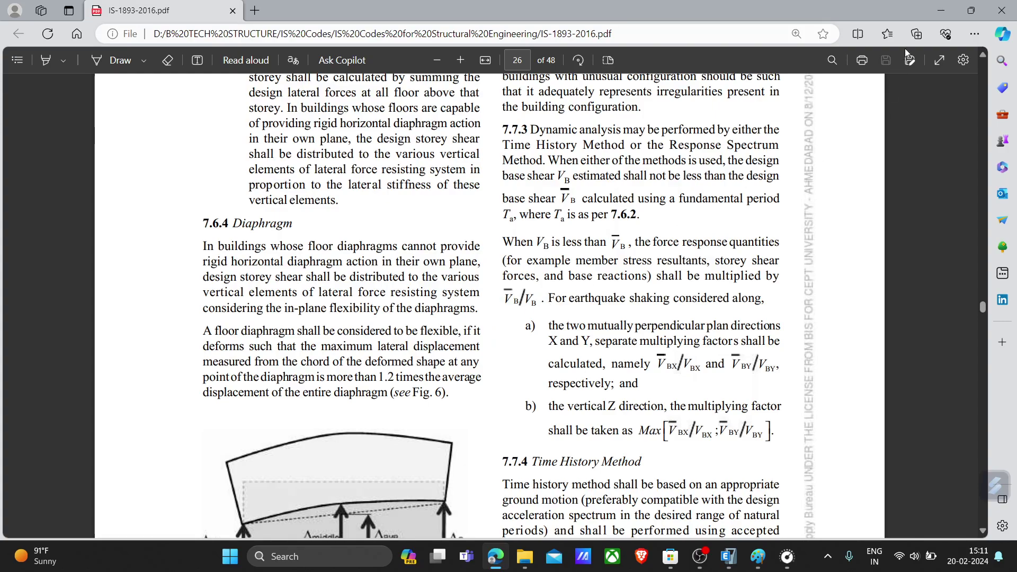
pyautogui.click(935, 6)
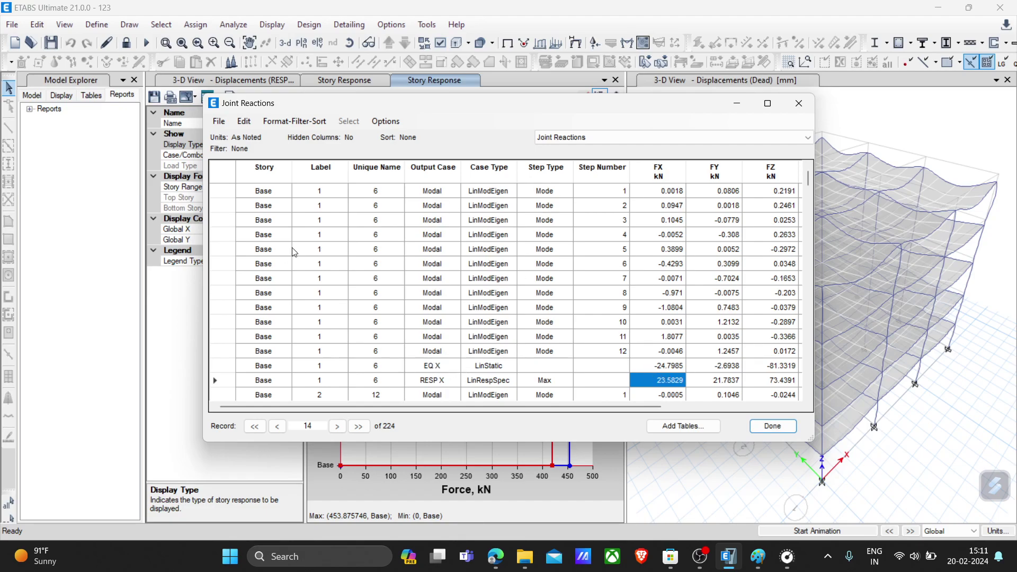
# - Close the Joint Reactions table and unlock the model, accepting deletion of the analysis results
pyautogui.click(797, 108)
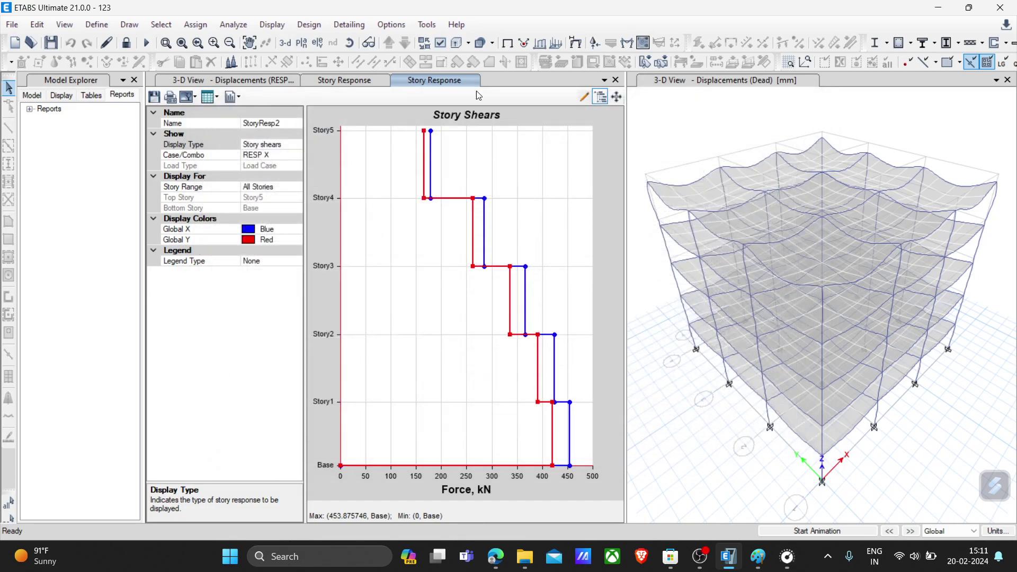
pyautogui.click(128, 46)
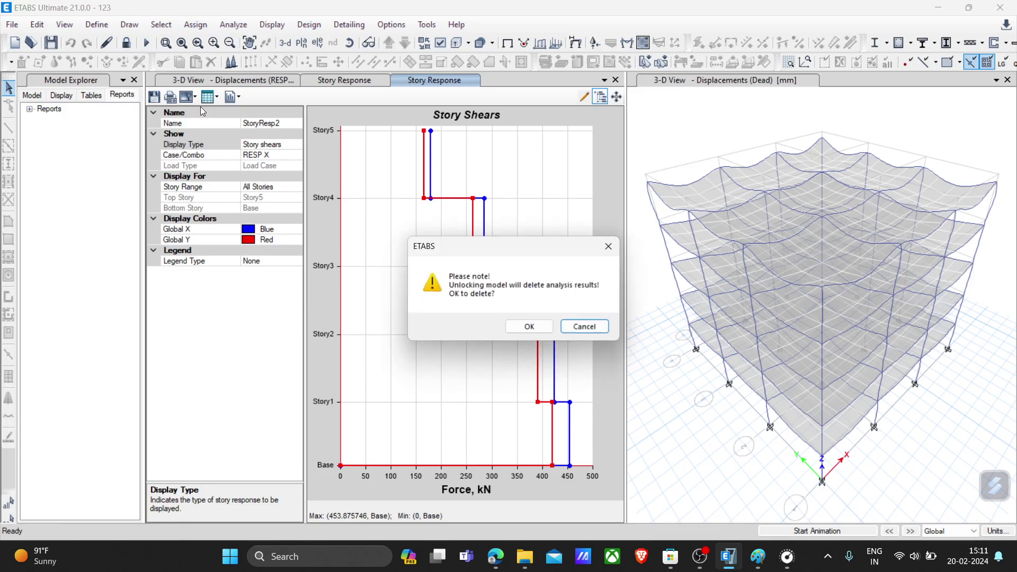
pyautogui.click(531, 323)
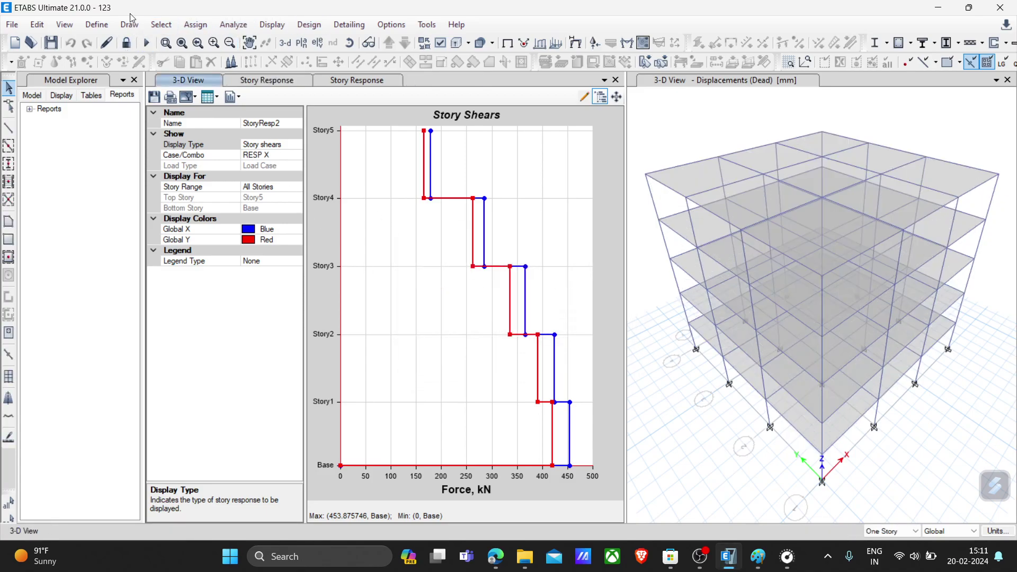
# - Review the scale factor of the U1 acceleration load in the RESP X load case and close the load case definitions
pyautogui.click(131, 25)
pyautogui.moveTo(98, 27)
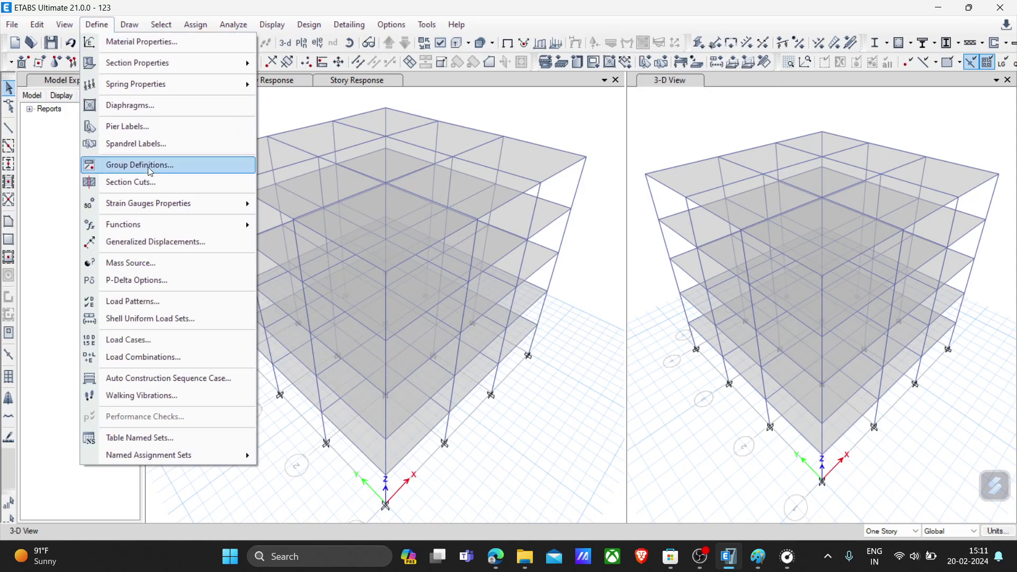
pyautogui.click(152, 341)
pyautogui.click(345, 296)
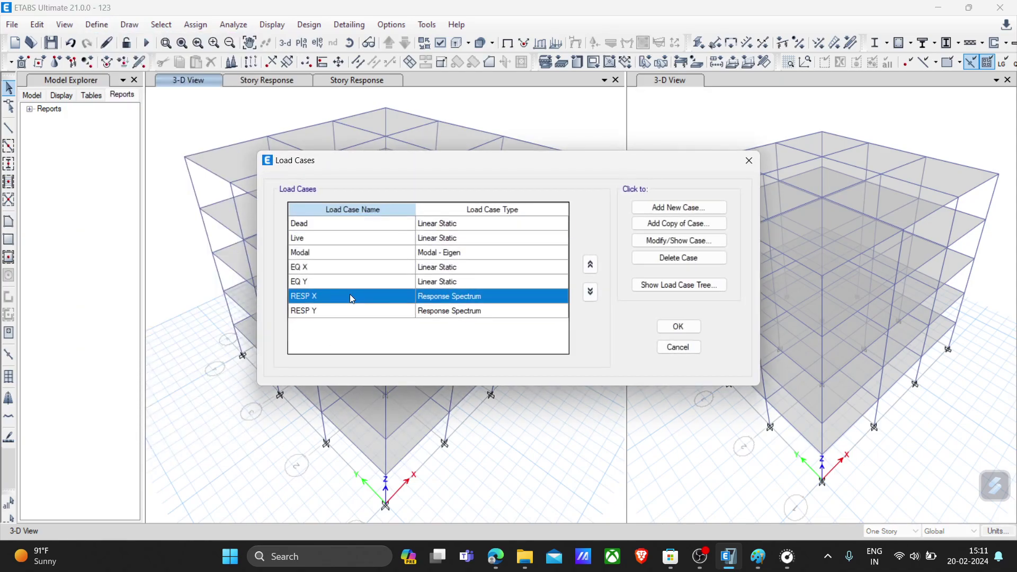
pyautogui.click(672, 241)
pyautogui.click(604, 199)
pyautogui.click(622, 196)
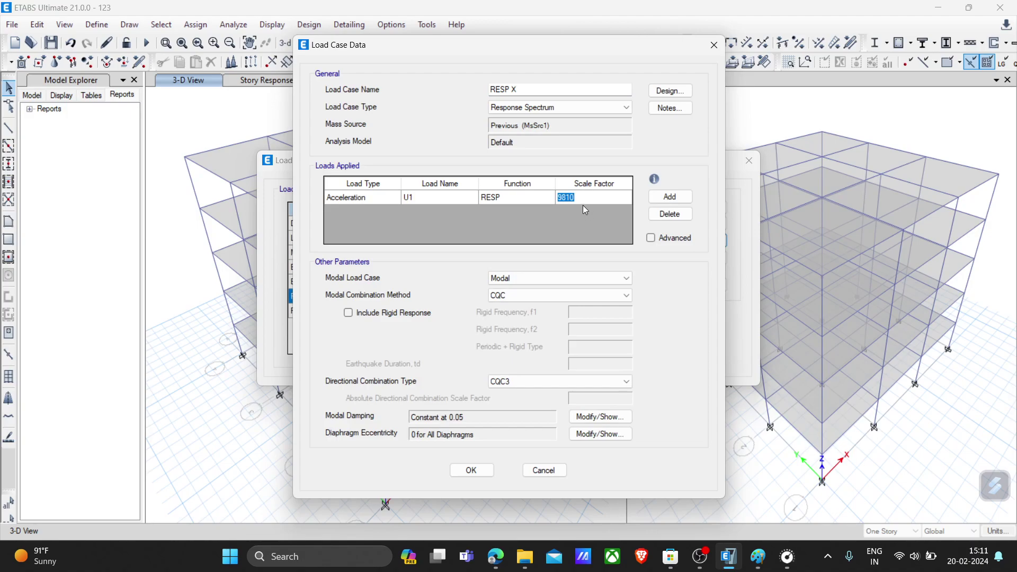
pyautogui.click(477, 470)
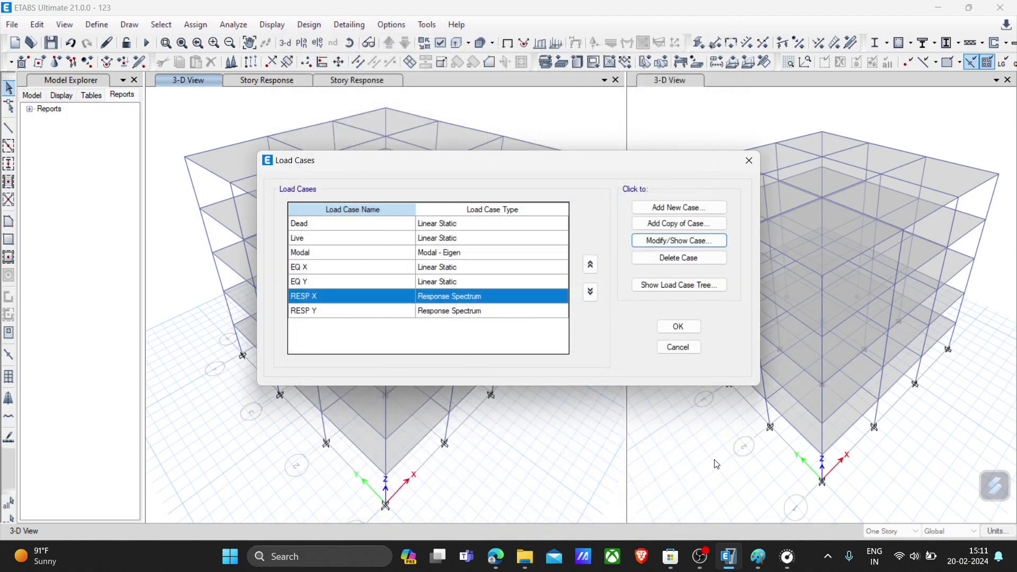
pyautogui.click(676, 327)
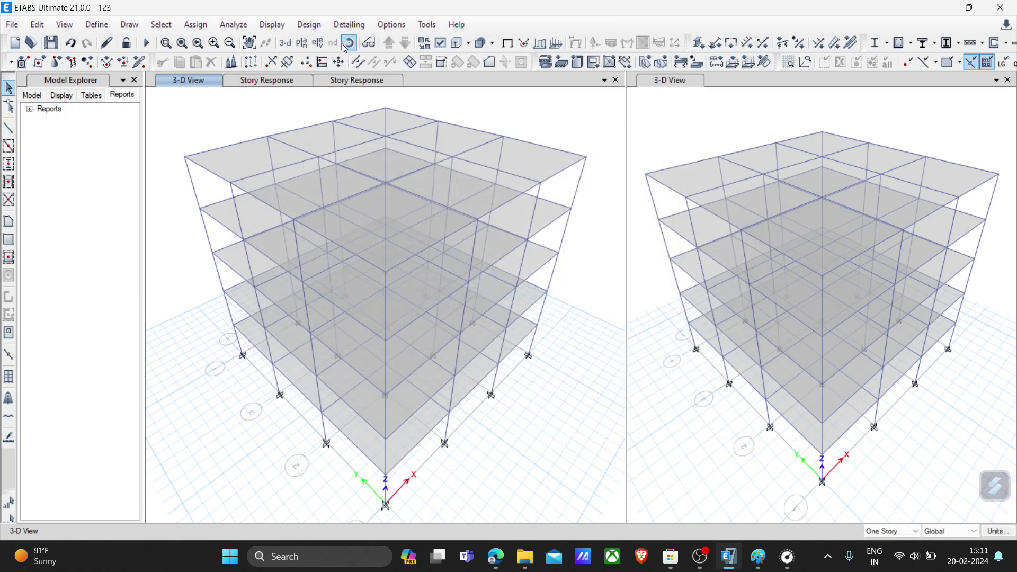
pyautogui.click(280, 30)
pyautogui.click(280, 31)
pyautogui.click(284, 35)
pyautogui.click(289, 365)
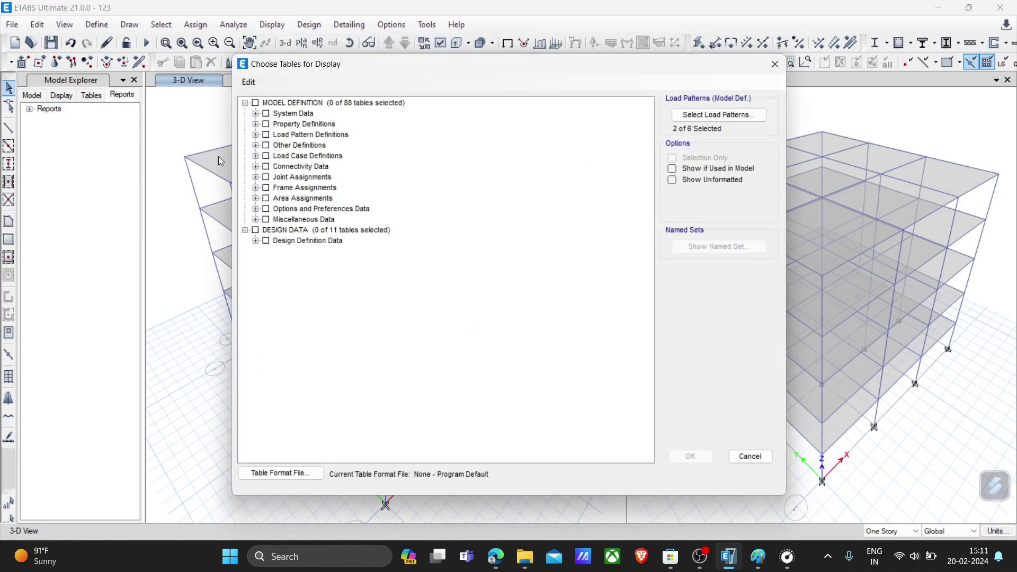
pyautogui.click(774, 63)
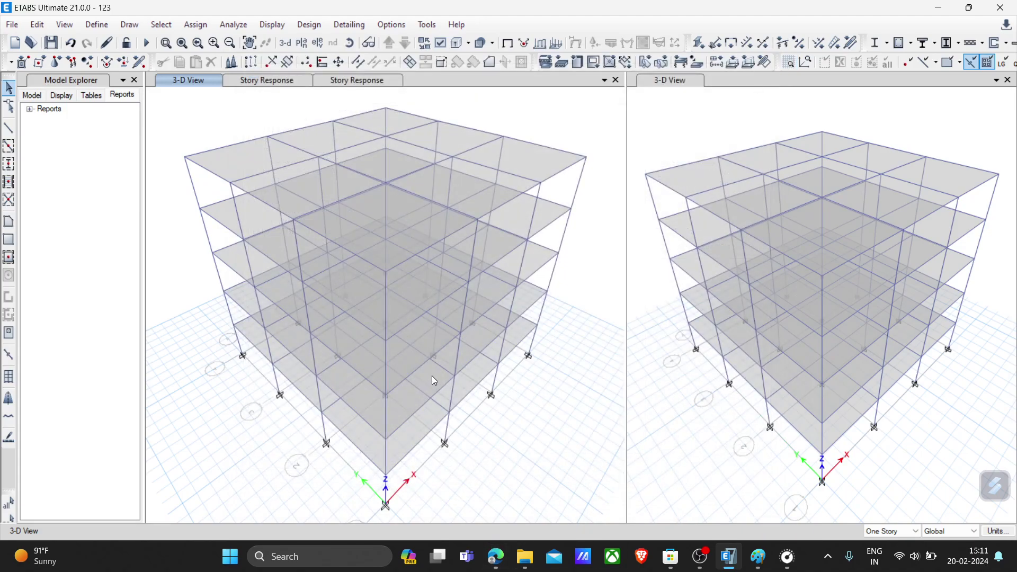